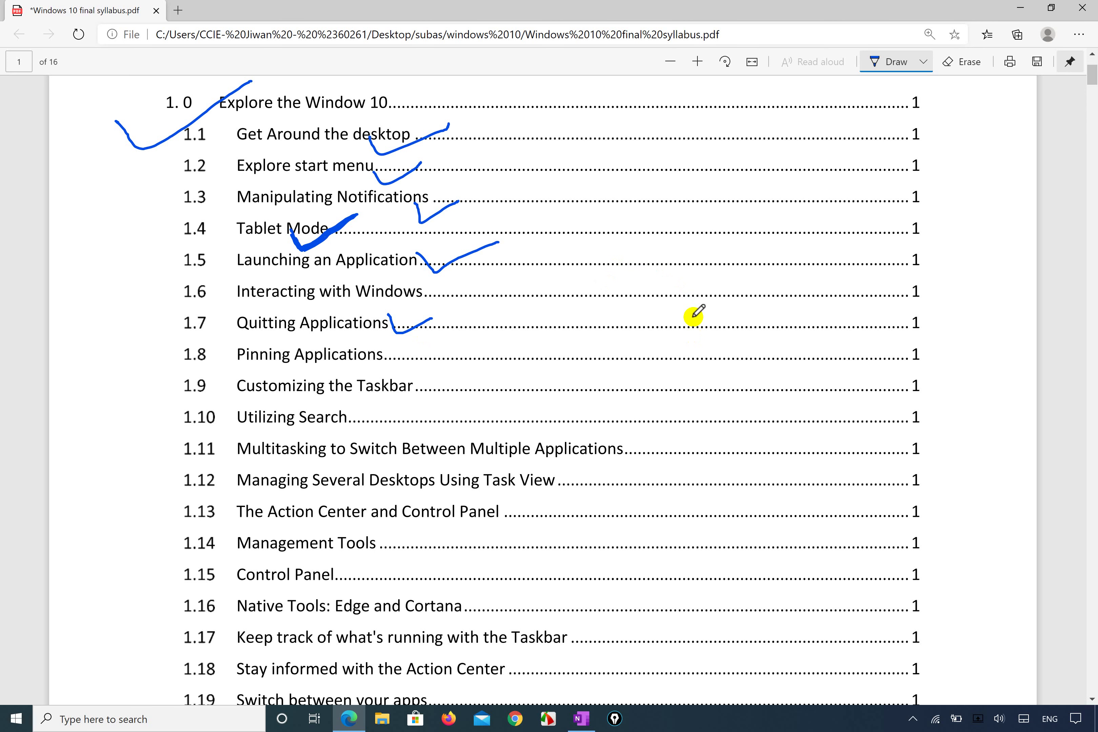
Show the desktop and move the This PC icon down to the end of the icon column, below Temp Files.
{"action": "key", "text": "super+d"}
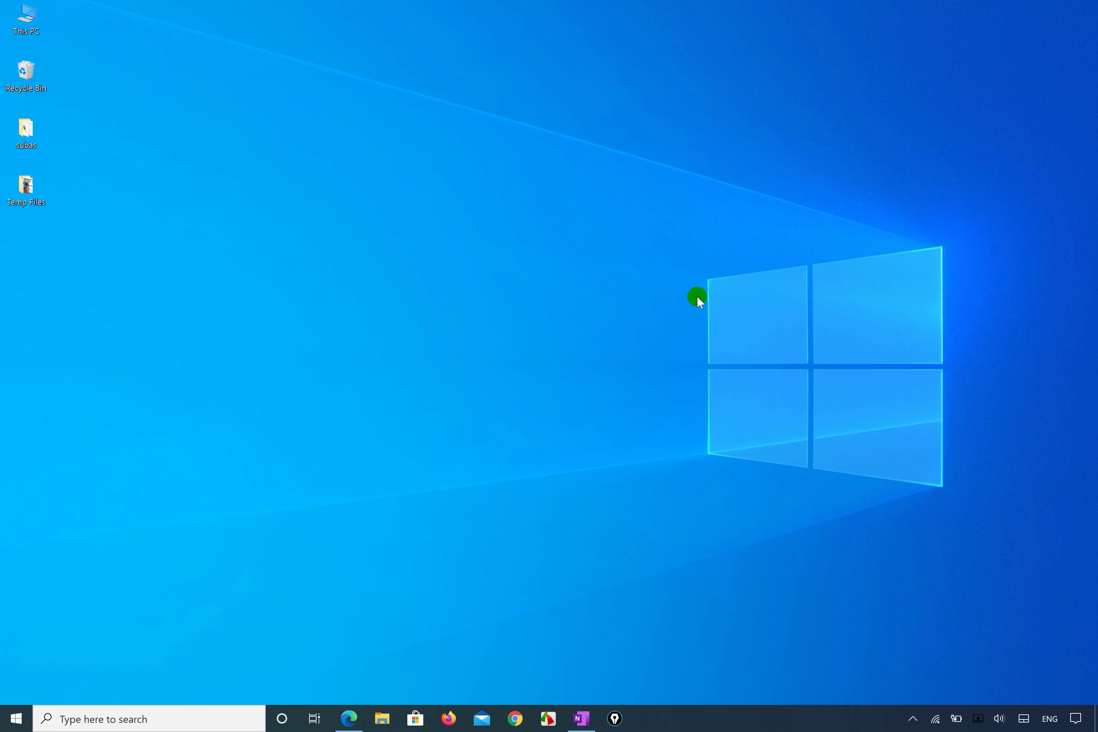
{"action": "left_click", "coordinate": [23, 75]}
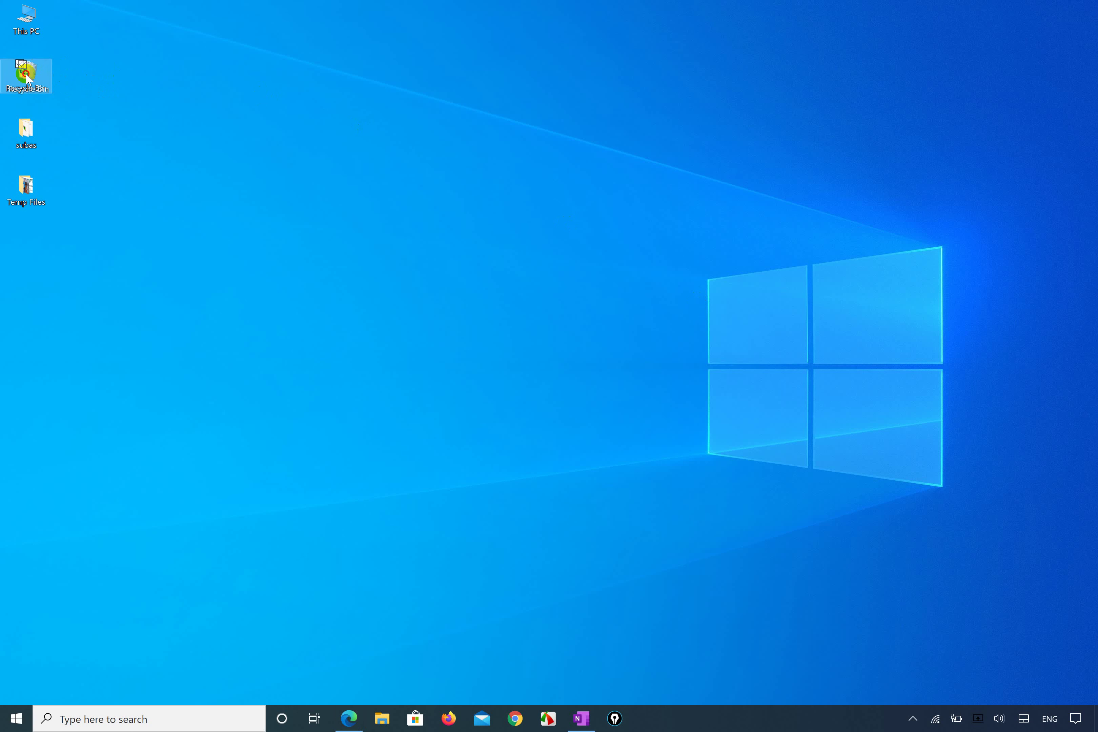
{"action": "left_click_drag", "start_coordinate": [78, 116], "coordinate": [13, 207]}
{"action": "left_click", "coordinate": [26, 30]}
{"action": "left_click_drag", "start_coordinate": [27, 34], "coordinate": [25, 246]}
Move the subas, Temp Files and This PC icons together to the right side of the desktop, and clear the selection.
{"action": "left_click_drag", "start_coordinate": [82, 116], "coordinate": [19, 253]}
{"action": "left_click", "coordinate": [141, 188]}
{"action": "left_click_drag", "start_coordinate": [94, 103], "coordinate": [6, 284]}
{"action": "left_click_drag", "start_coordinate": [28, 201], "coordinate": [970, 35]}
{"action": "left_click", "coordinate": [505, 189]}
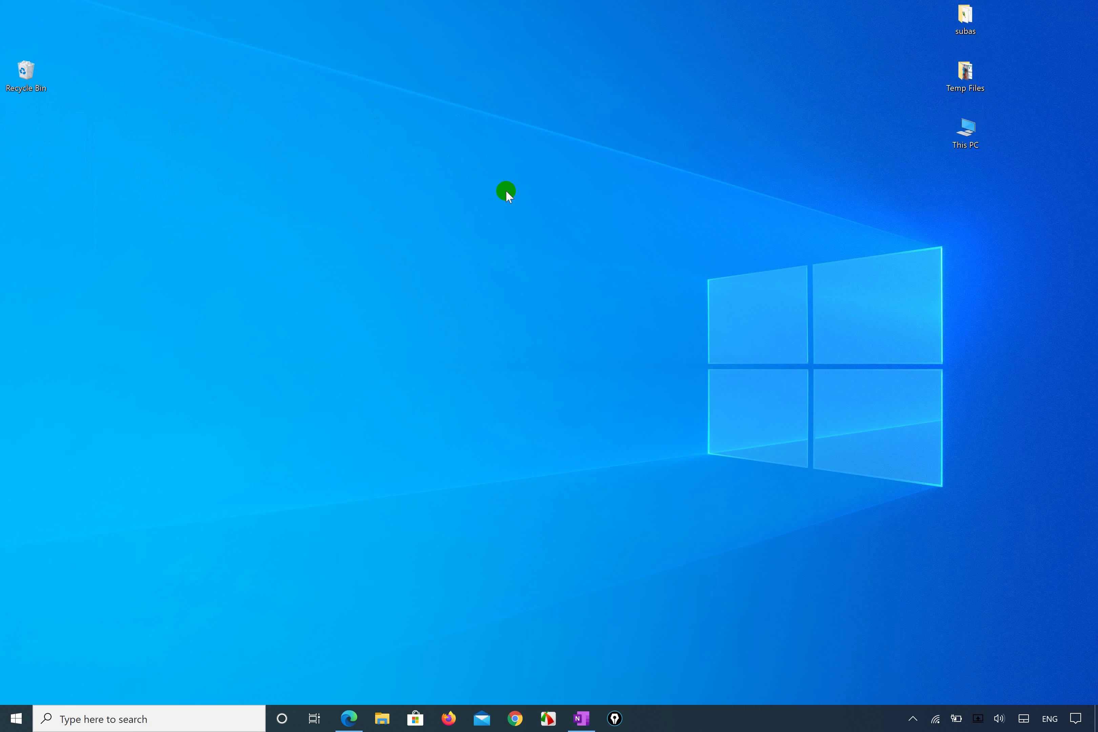
Move the Recycle Bin icon up into the desktop's corner and back down one place.
{"action": "left_click_drag", "start_coordinate": [27, 78], "coordinate": [27, 33]}
{"action": "left_click", "coordinate": [155, 117]}
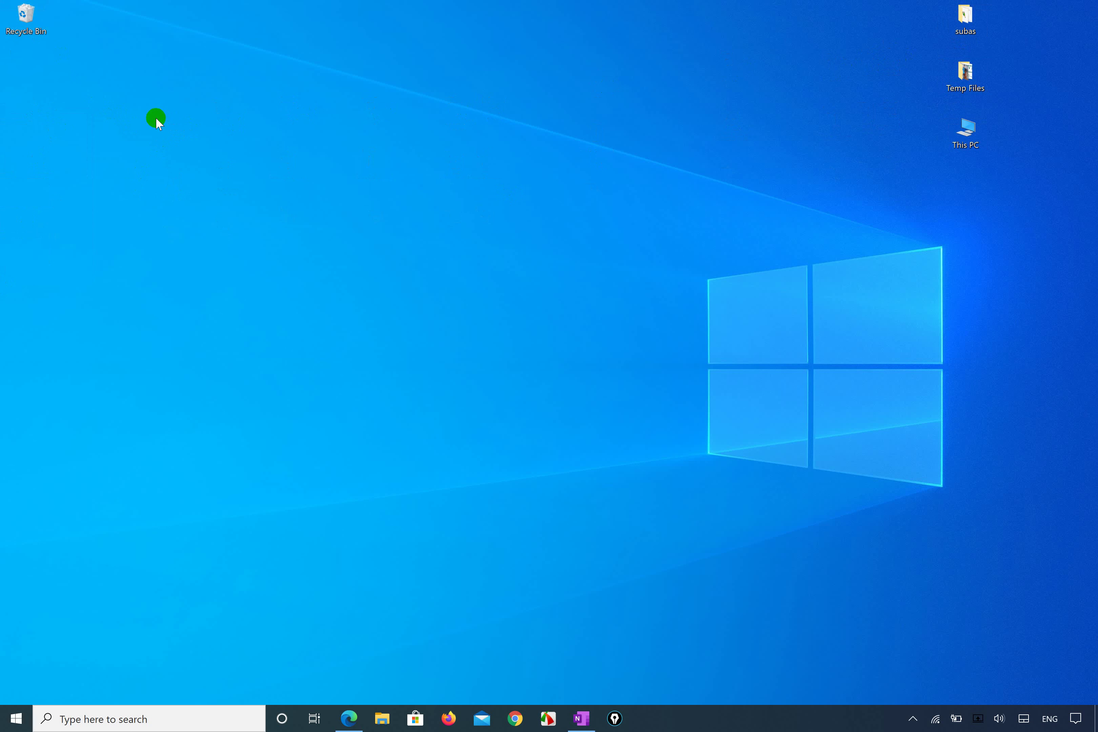
{"action": "left_click_drag", "start_coordinate": [29, 10], "coordinate": [28, 39]}
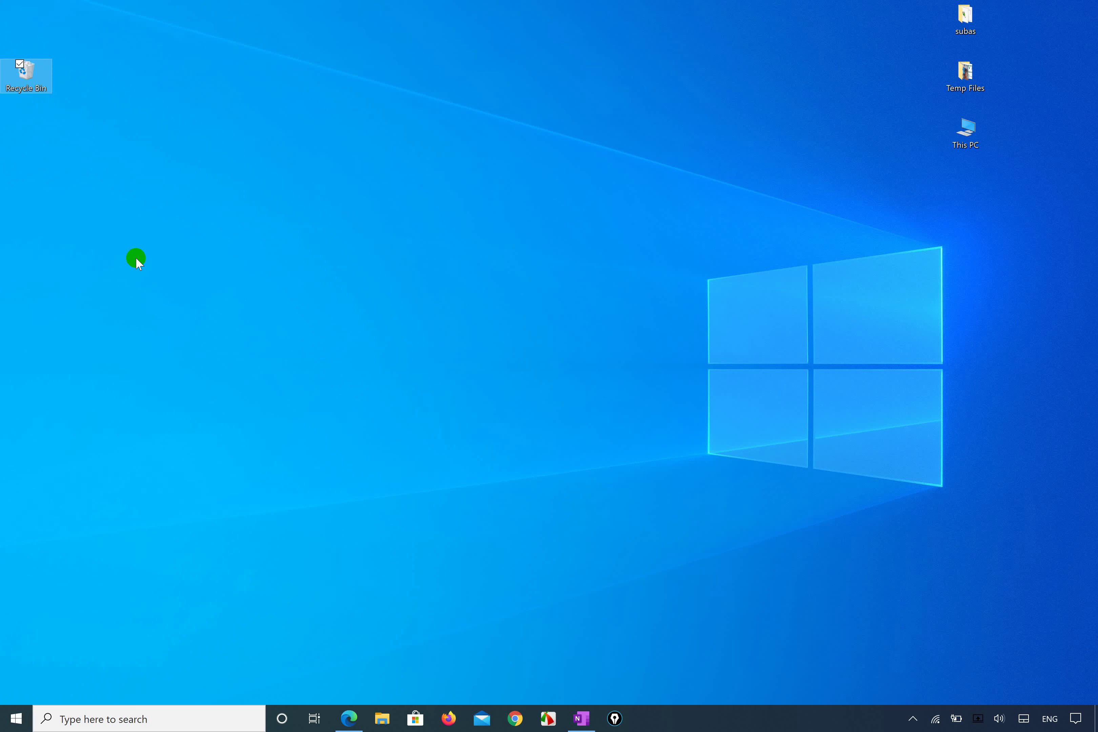
Mark out the whole desktop area with selection rectangles that span all the icons, and clear the selection.
{"action": "left_click_drag", "start_coordinate": [1, 1], "coordinate": [1093, 711]}
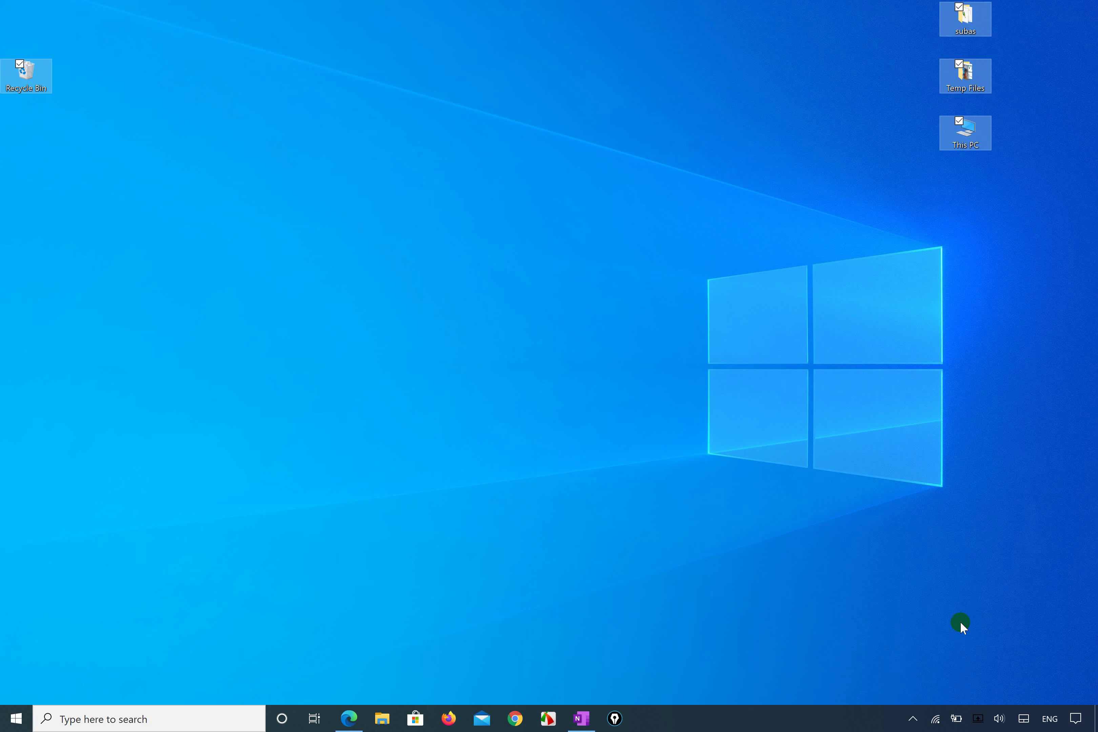
{"action": "left_click", "coordinate": [821, 607]}
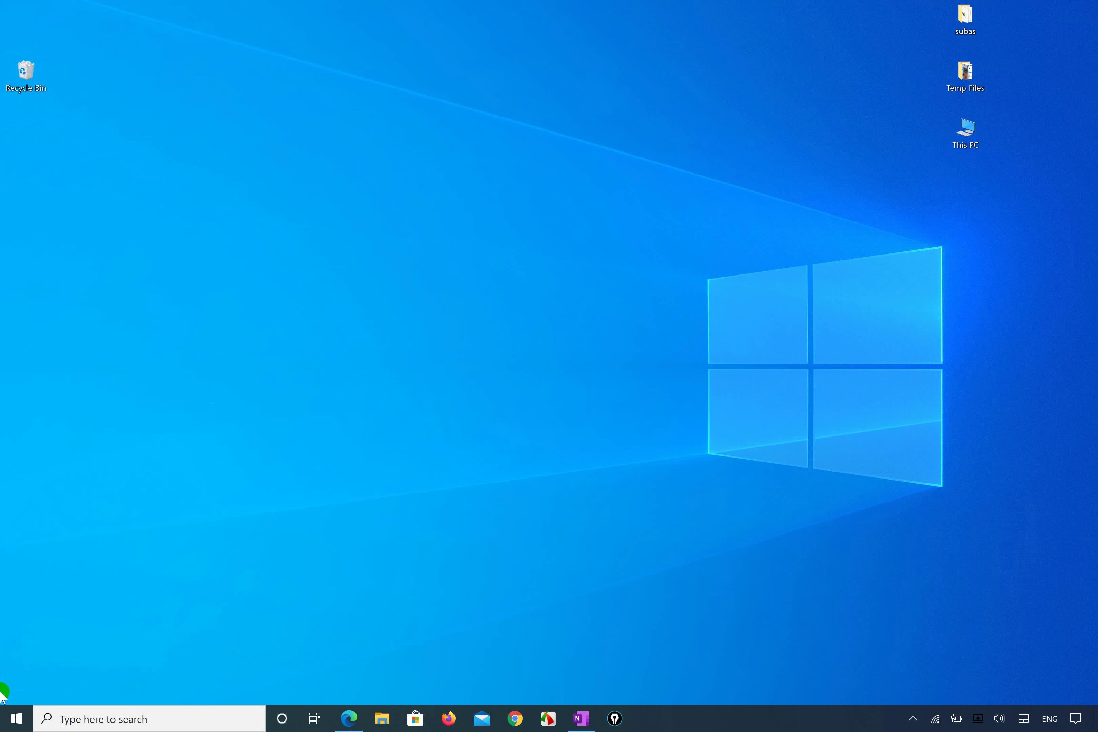
{"action": "left_click_drag", "start_coordinate": [3, 697], "coordinate": [1094, 699]}
{"action": "left_click_drag", "start_coordinate": [1, 1], "coordinate": [952, 565]}
{"action": "left_click", "coordinate": [722, 379]}
{"action": "left_click_drag", "start_coordinate": [0, 1], "coordinate": [744, 667]}
Launch the Epic Pen annotation tool so its drawing palette is available on the desktop.
{"action": "left_click", "coordinate": [615, 719]}
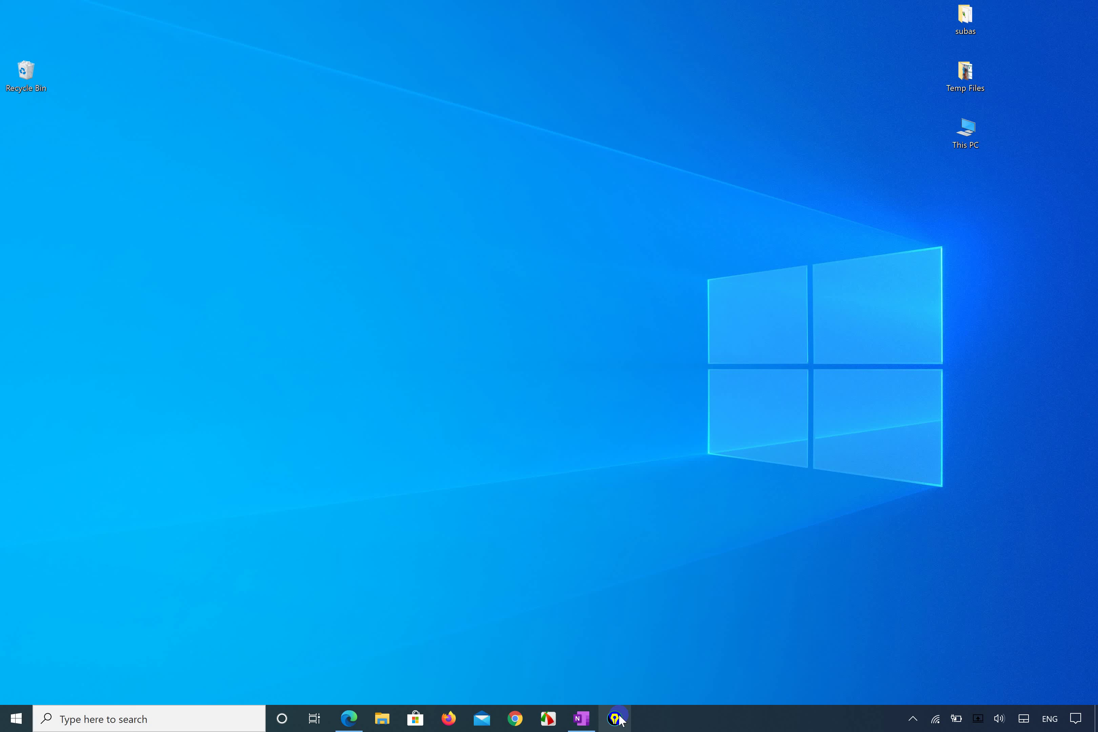
{"action": "left_click", "coordinate": [616, 714]}
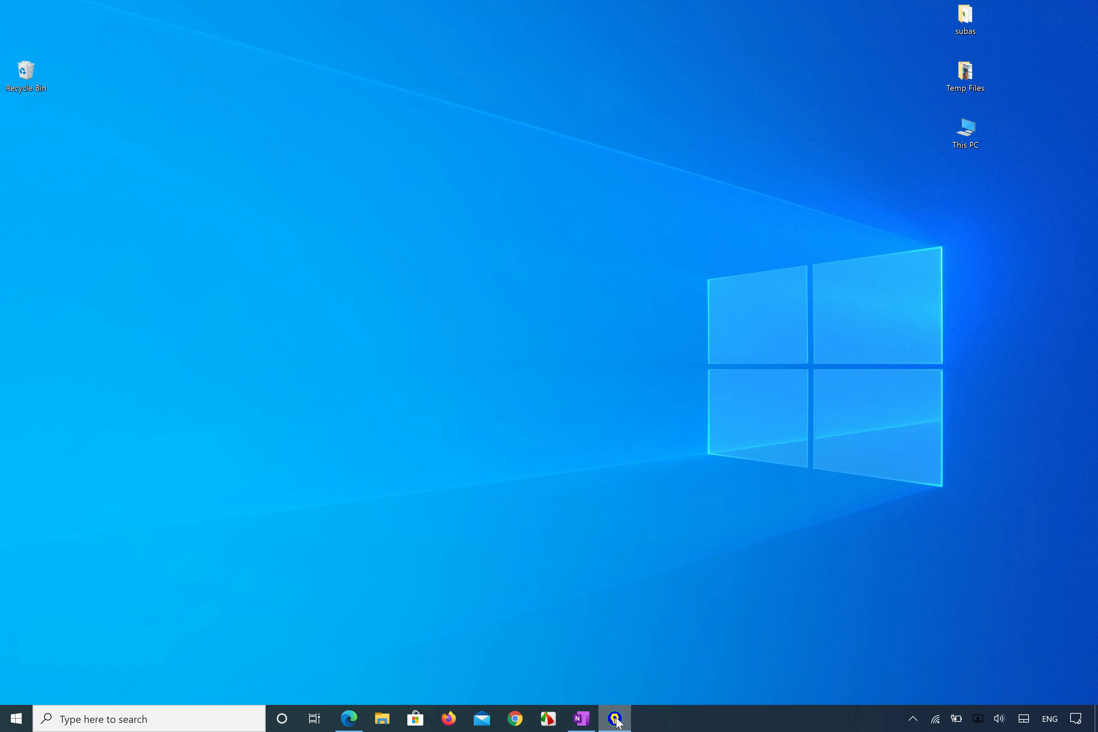
{"action": "mouse_move", "coordinate": [616, 717]}
{"action": "left_click", "coordinate": [641, 648]}
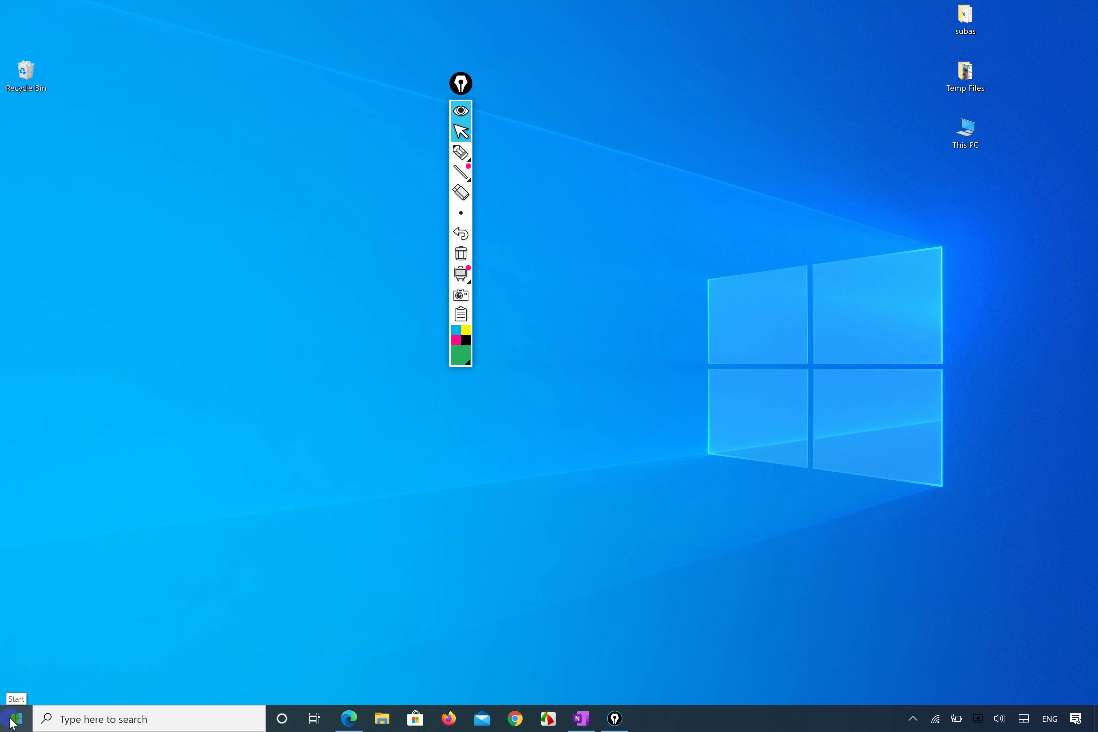
Open the Start menu and look through the beginning of its list of installed apps.
{"action": "left_click", "coordinate": [11, 722]}
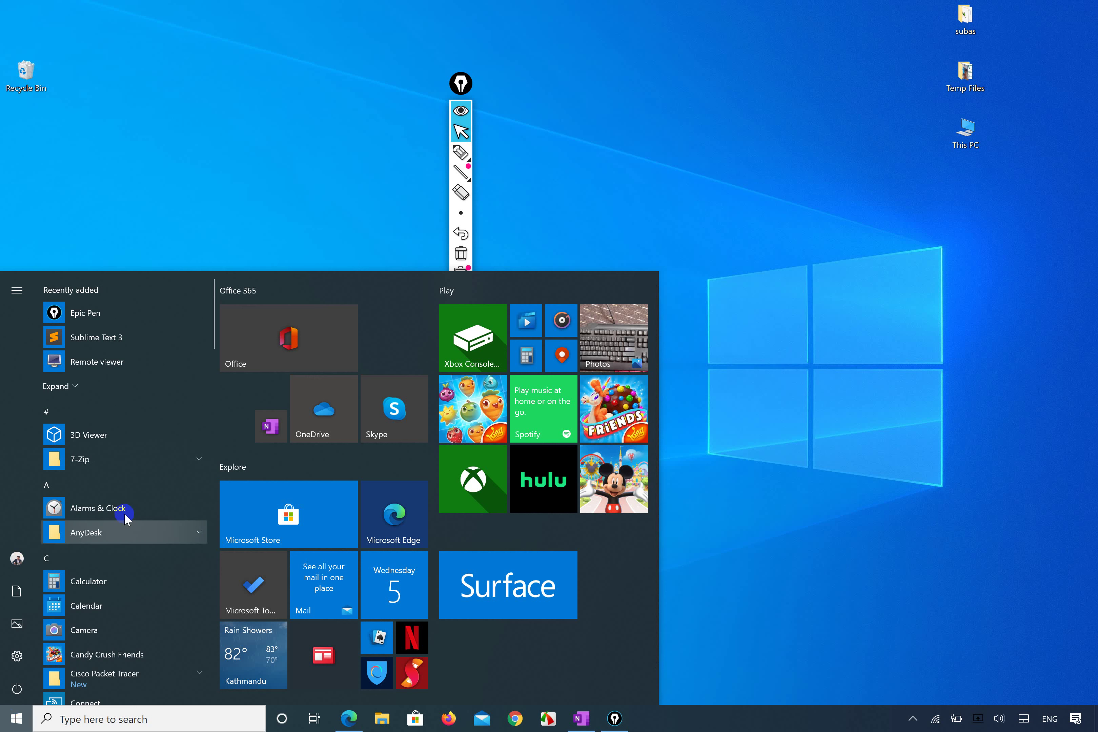
{"action": "left_click", "coordinate": [104, 319]}
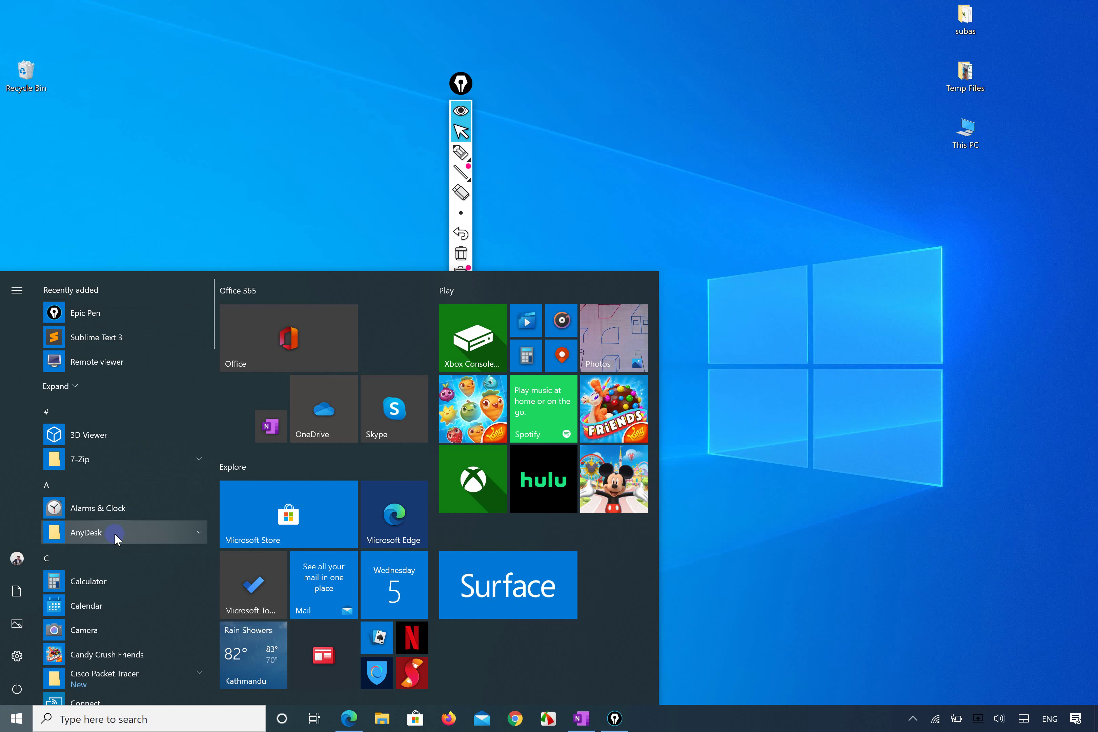
{"action": "scroll", "coordinate": [114, 533], "scroll_direction": "down", "scroll_amount": 2}
{"action": "scroll", "coordinate": [115, 543], "scroll_direction": "down", "scroll_amount": 1}
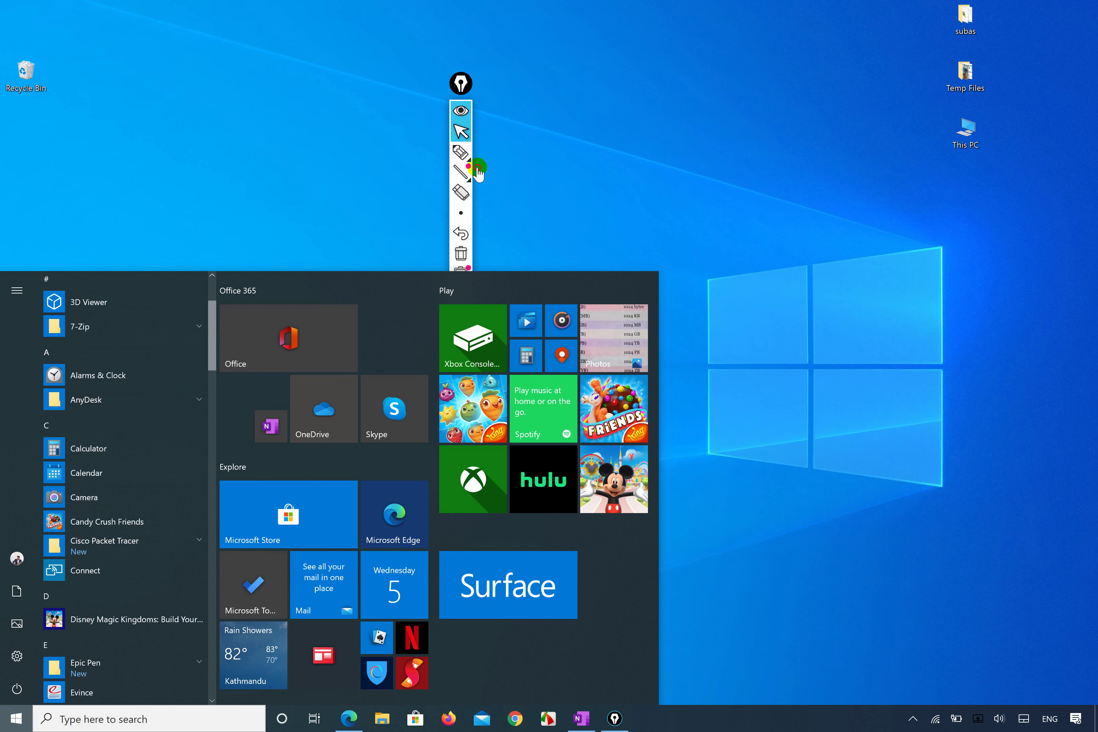
{"action": "left_click", "coordinate": [461, 153]}
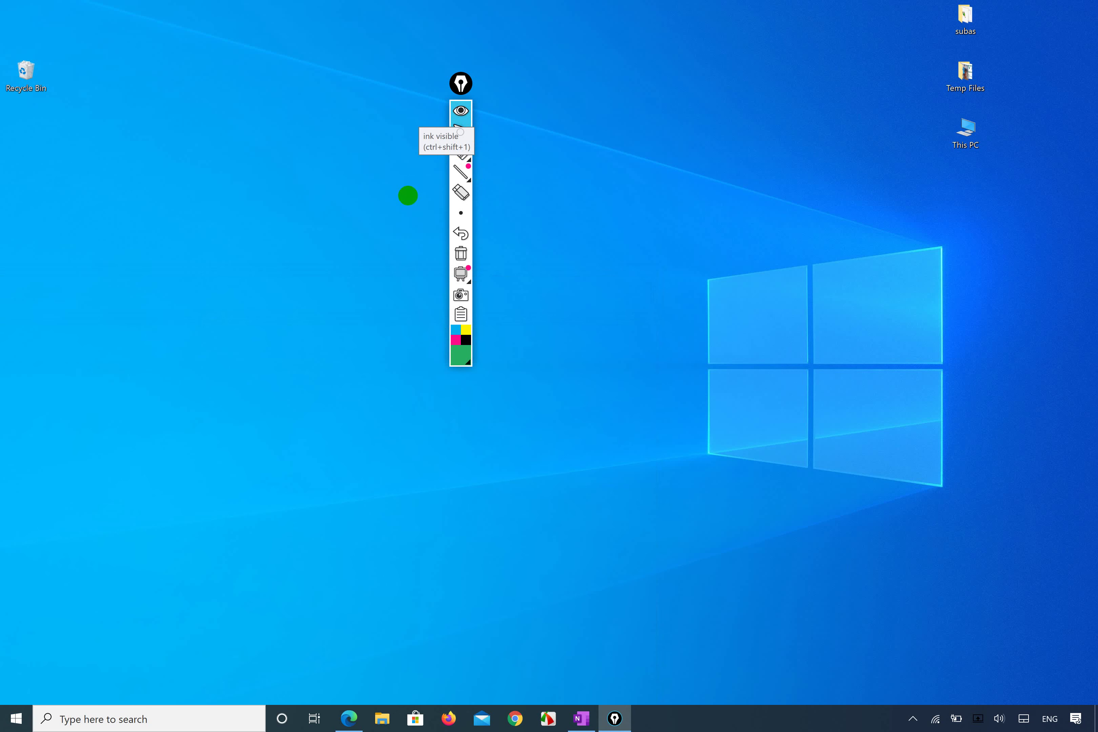
{"action": "left_click", "coordinate": [461, 132]}
{"action": "left_click", "coordinate": [16, 718]}
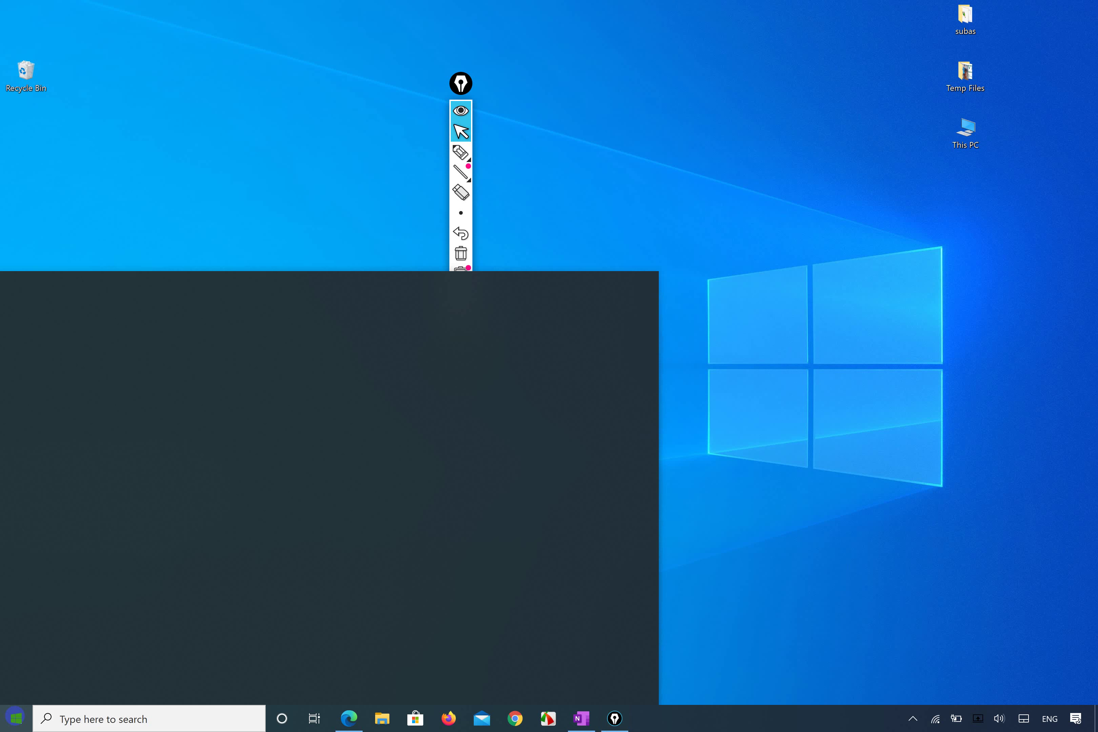
{"action": "left_click", "coordinate": [15, 718]}
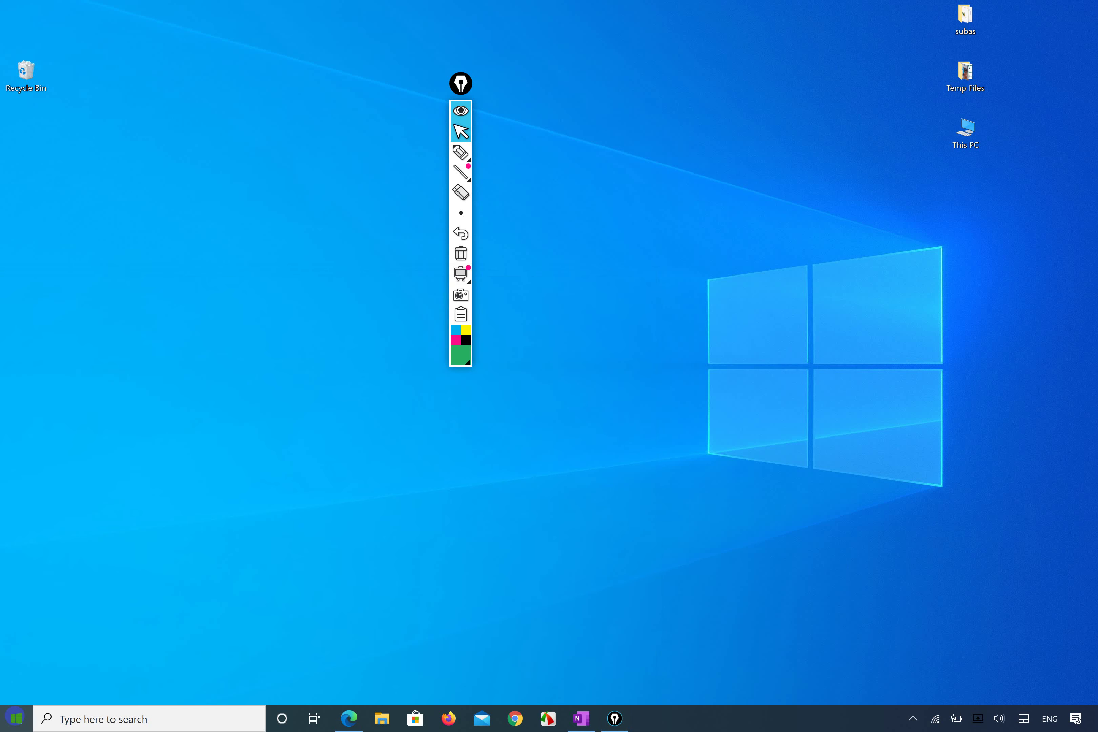
Open the Start menu and view its power options, and dismiss them without choosing one.
{"action": "left_click", "coordinate": [16, 719]}
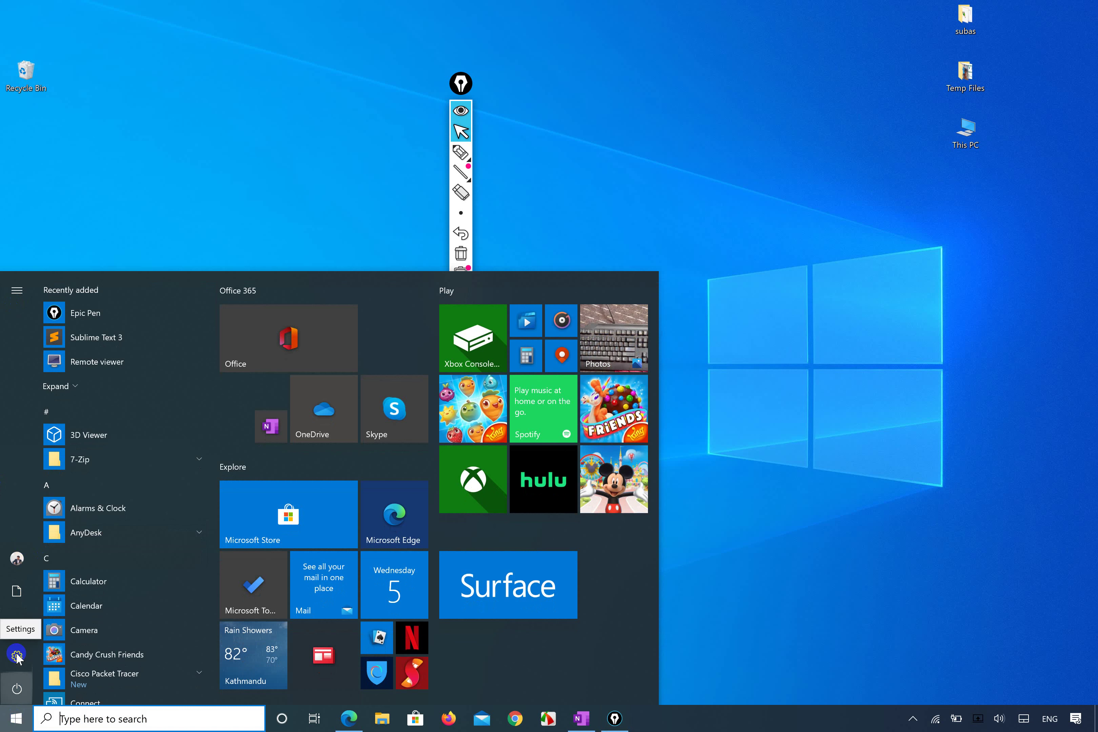
{"action": "left_click", "coordinate": [18, 689]}
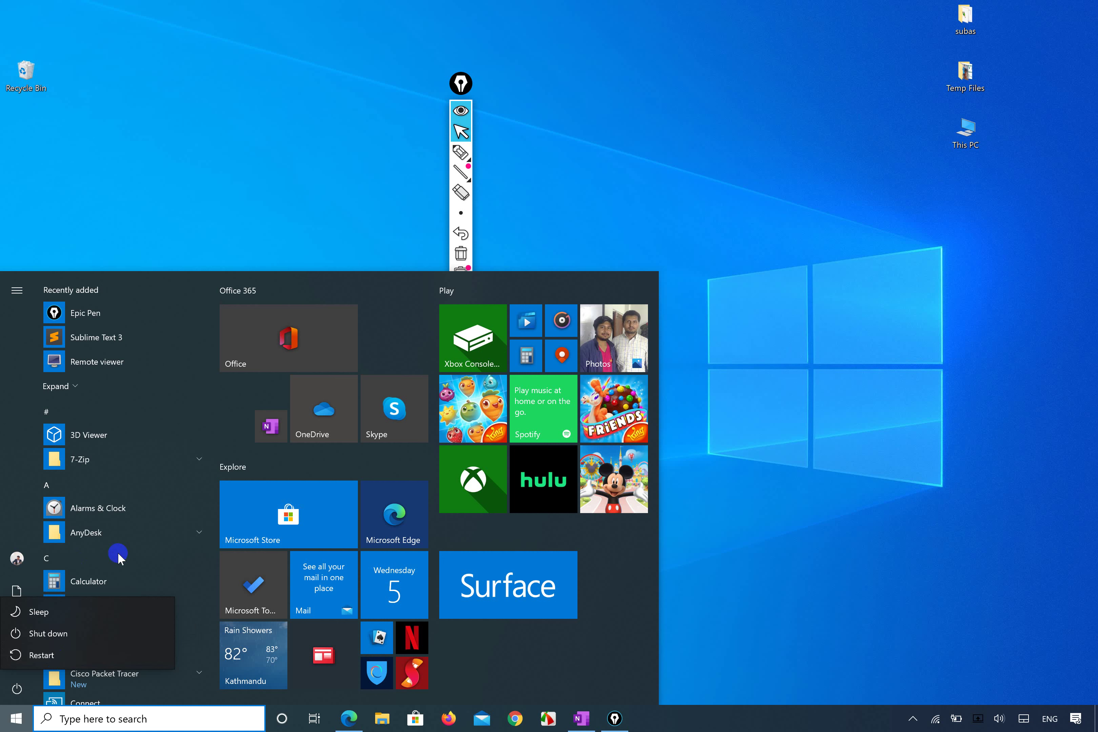
{"action": "left_click", "coordinate": [177, 306]}
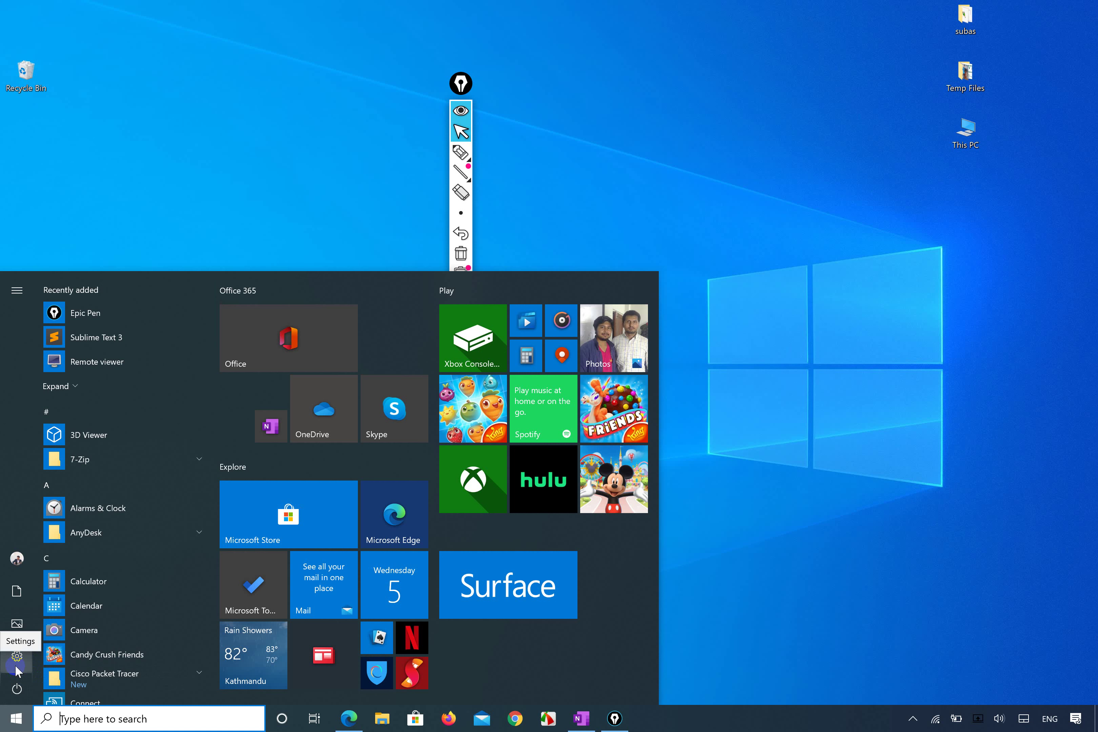
Expand the Start menu's sidebar to show the labels for account, Documents, Pictures, Settings and Power, and collapse it again.
{"action": "left_click", "coordinate": [17, 292]}
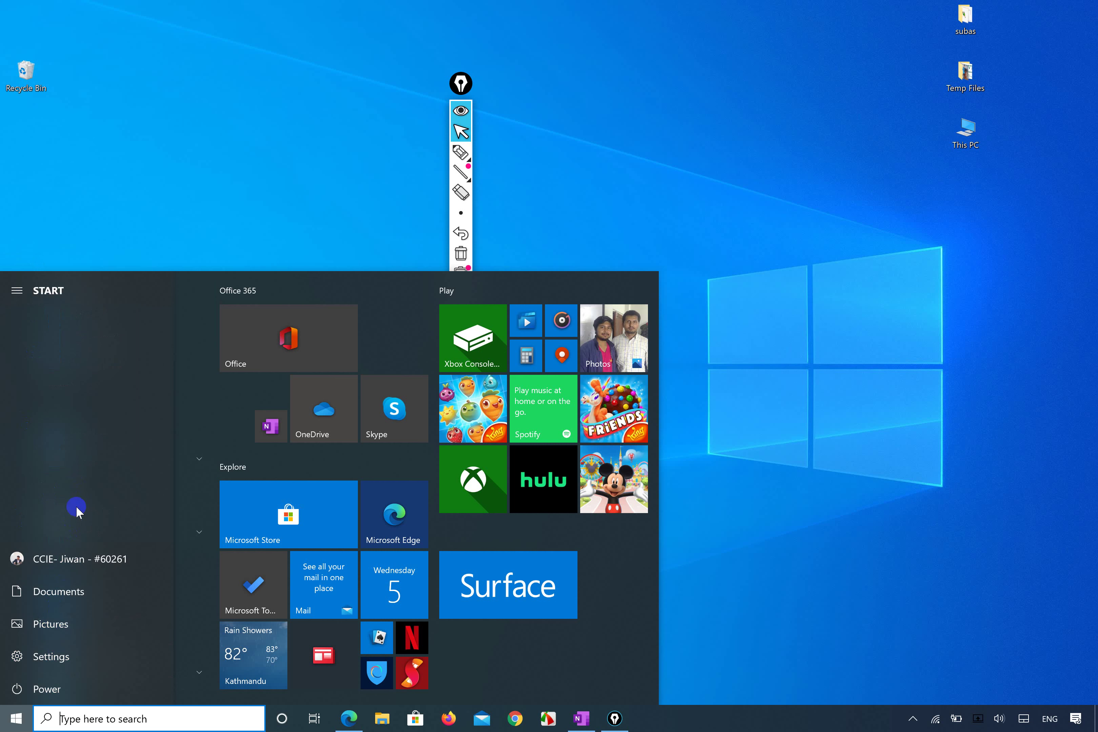
{"action": "left_click", "coordinate": [19, 291]}
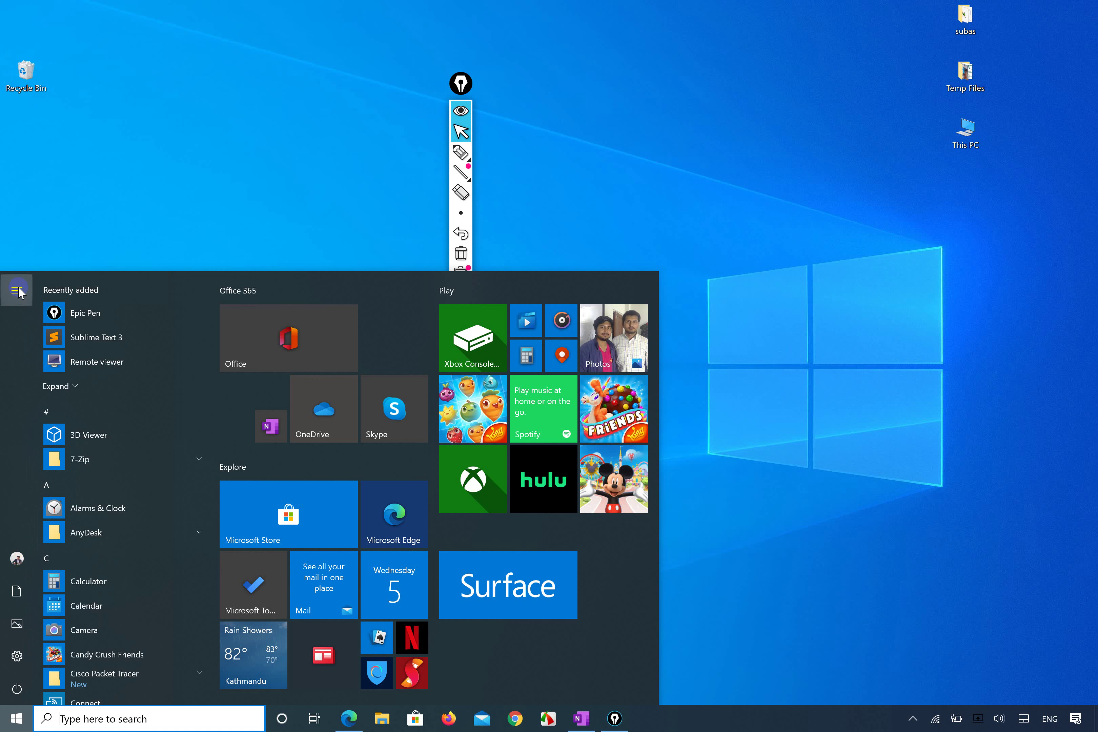
{"action": "left_click", "coordinate": [19, 290]}
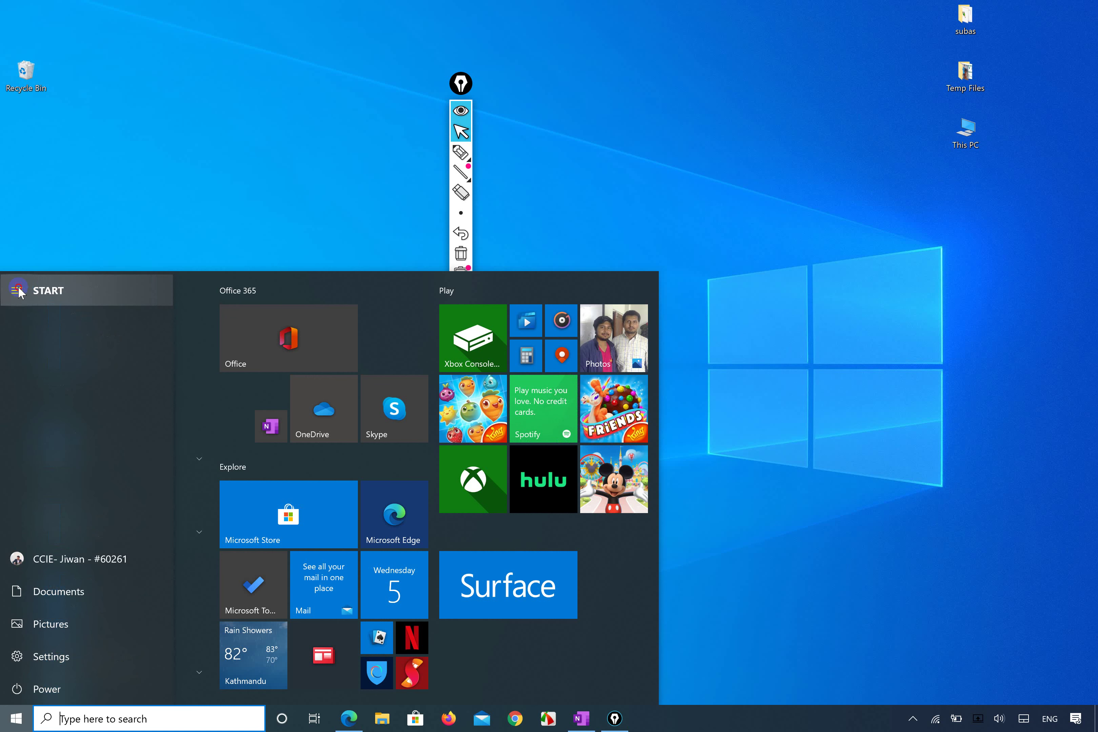
{"action": "left_click", "coordinate": [19, 290]}
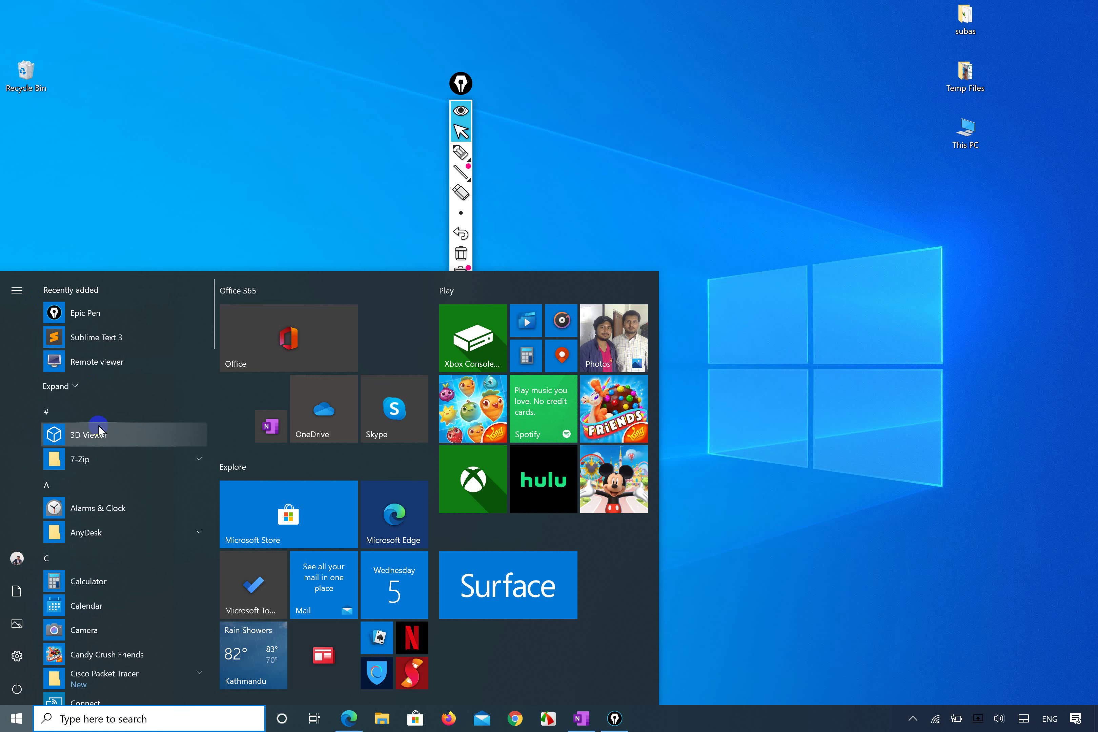
Look through the alphabetical list of installed apps in the Start menu down to the entries under W and X.
{"action": "scroll", "coordinate": [98, 425], "scroll_direction": "down", "scroll_amount": 2}
{"action": "scroll", "coordinate": [98, 425], "scroll_direction": "down", "scroll_amount": 4}
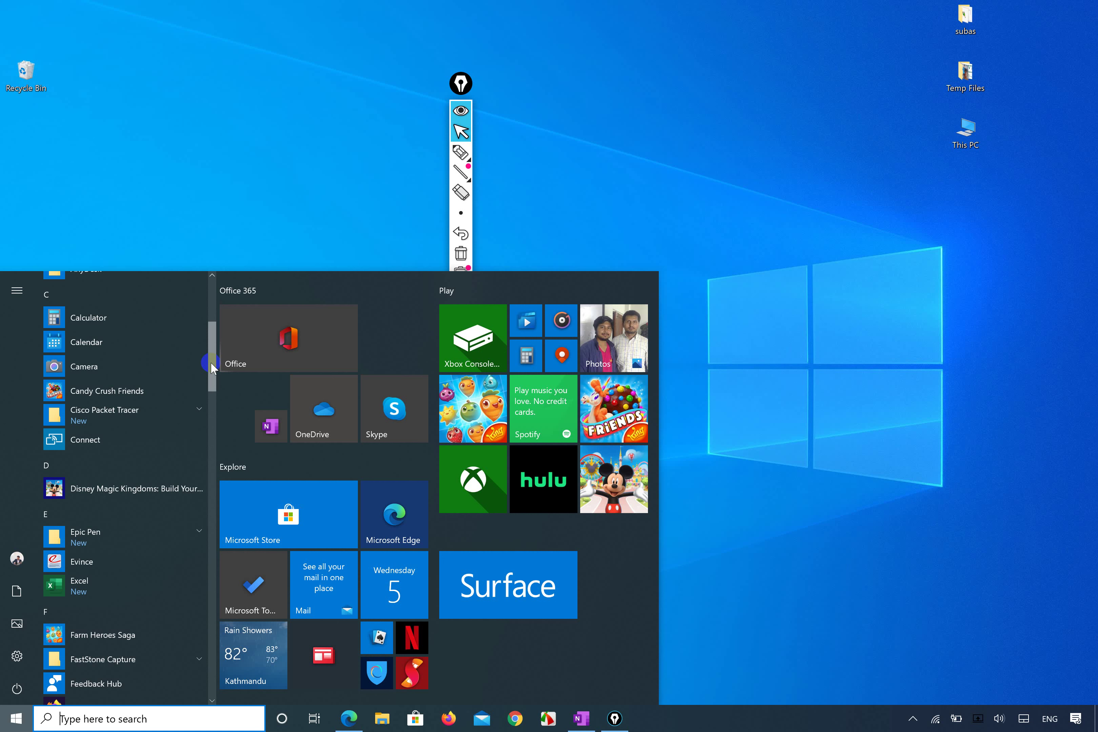
{"action": "left_click", "coordinate": [211, 366]}
{"action": "left_click_drag", "start_coordinate": [212, 366], "coordinate": [215, 419]}
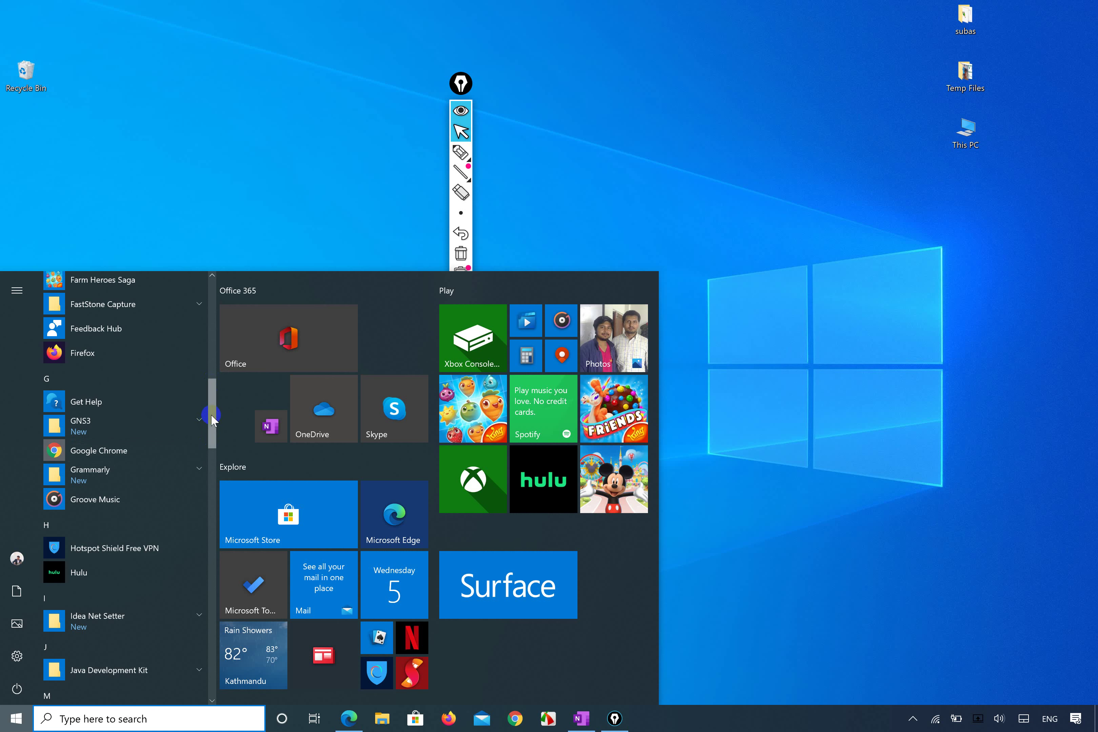
{"action": "left_click_drag", "start_coordinate": [211, 419], "coordinate": [210, 650]}
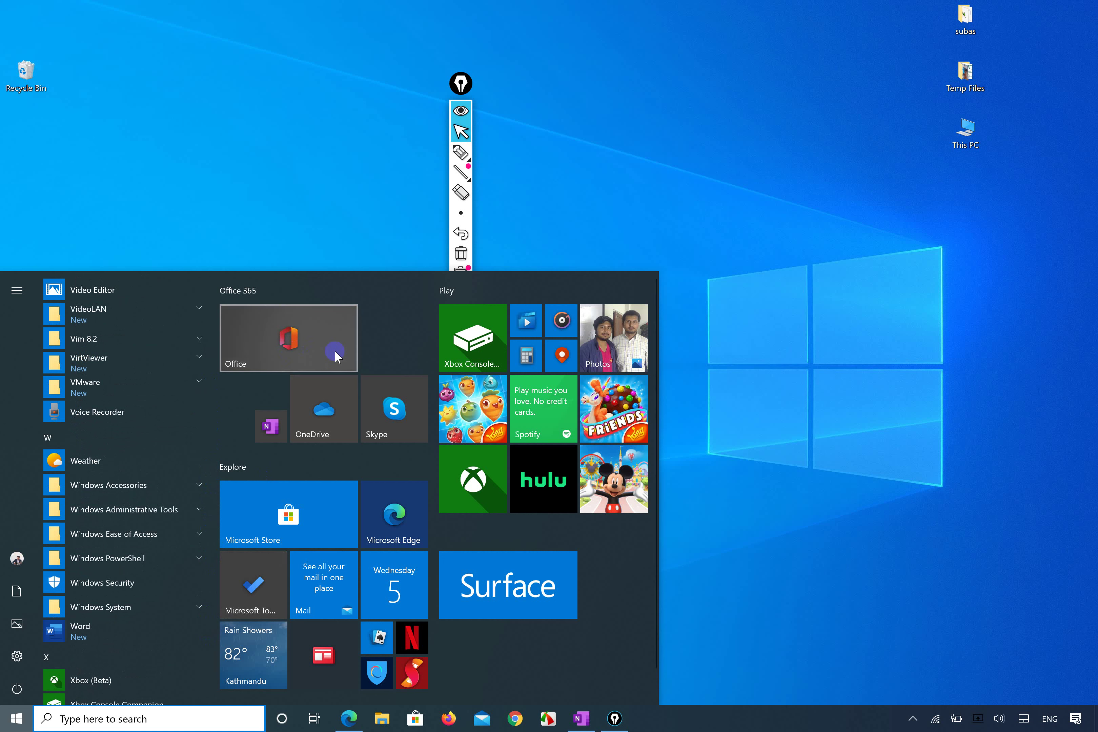
Move the Office and OneDrive tiles side by side beneath the other Office 365 tiles, and close the Start menu.
{"action": "left_click", "coordinate": [298, 339]}
{"action": "left_click_drag", "start_coordinate": [299, 340], "coordinate": [323, 427]}
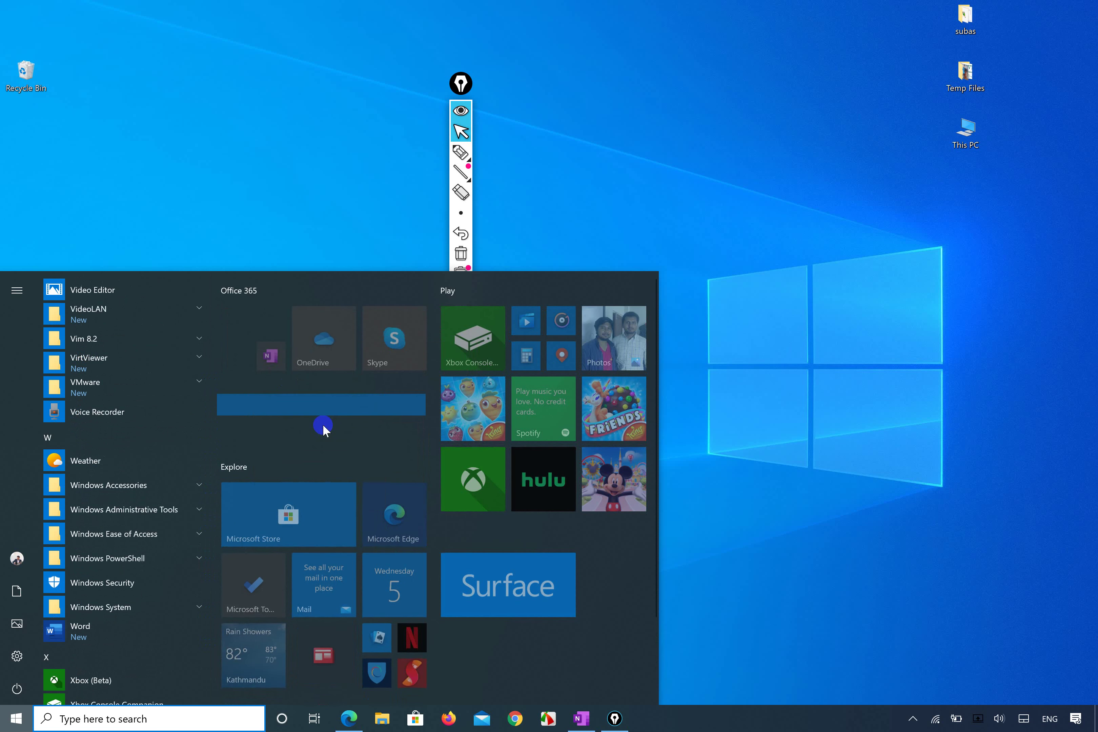
{"action": "left_click_drag", "start_coordinate": [323, 340], "coordinate": [264, 429]}
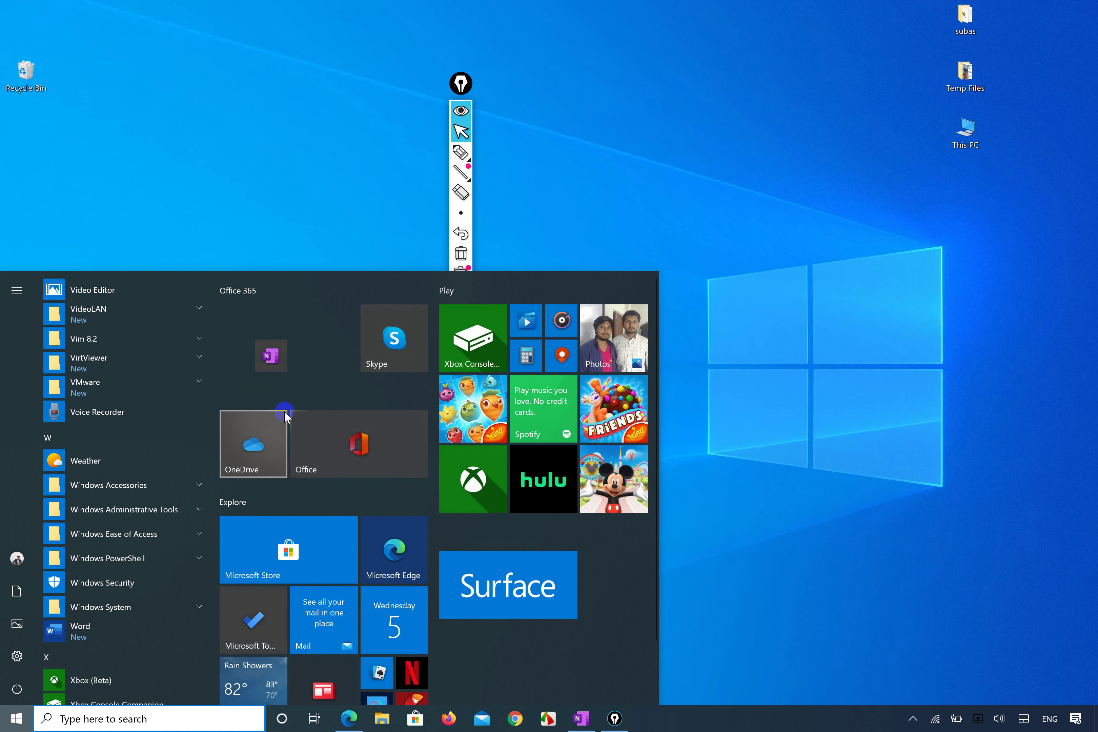
{"action": "mouse_move", "coordinate": [327, 398]}
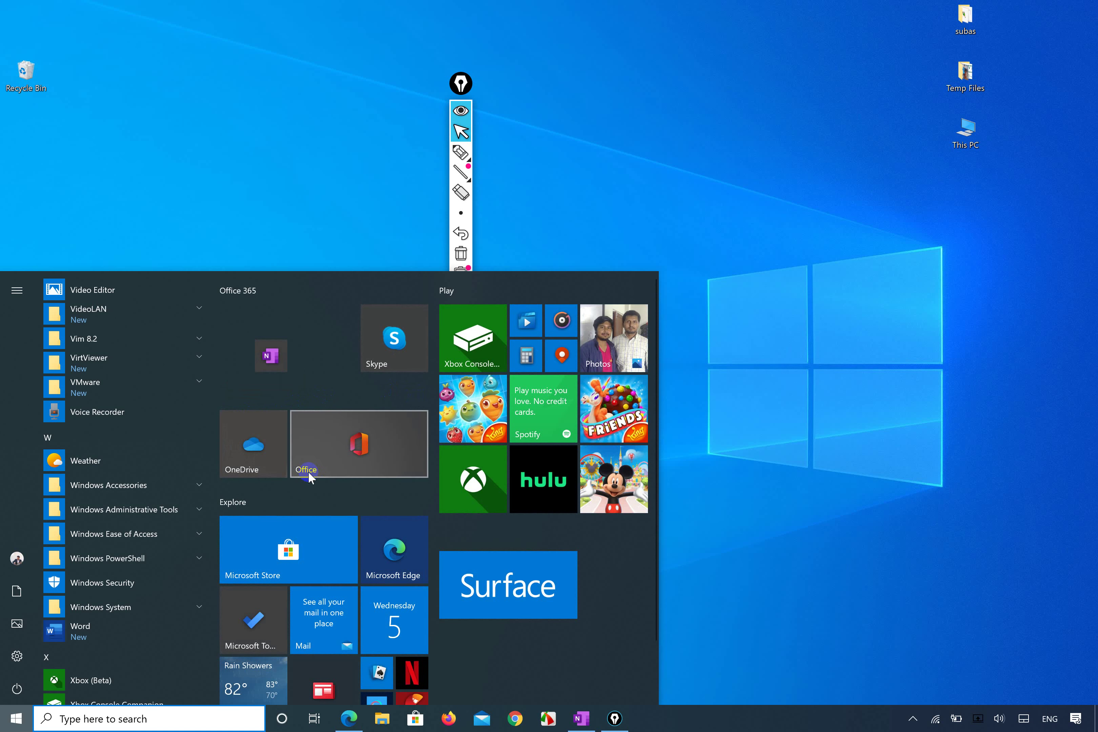
{"action": "scroll", "coordinate": [307, 475], "scroll_direction": "down", "scroll_amount": 2}
{"action": "left_click", "coordinate": [792, 465]}
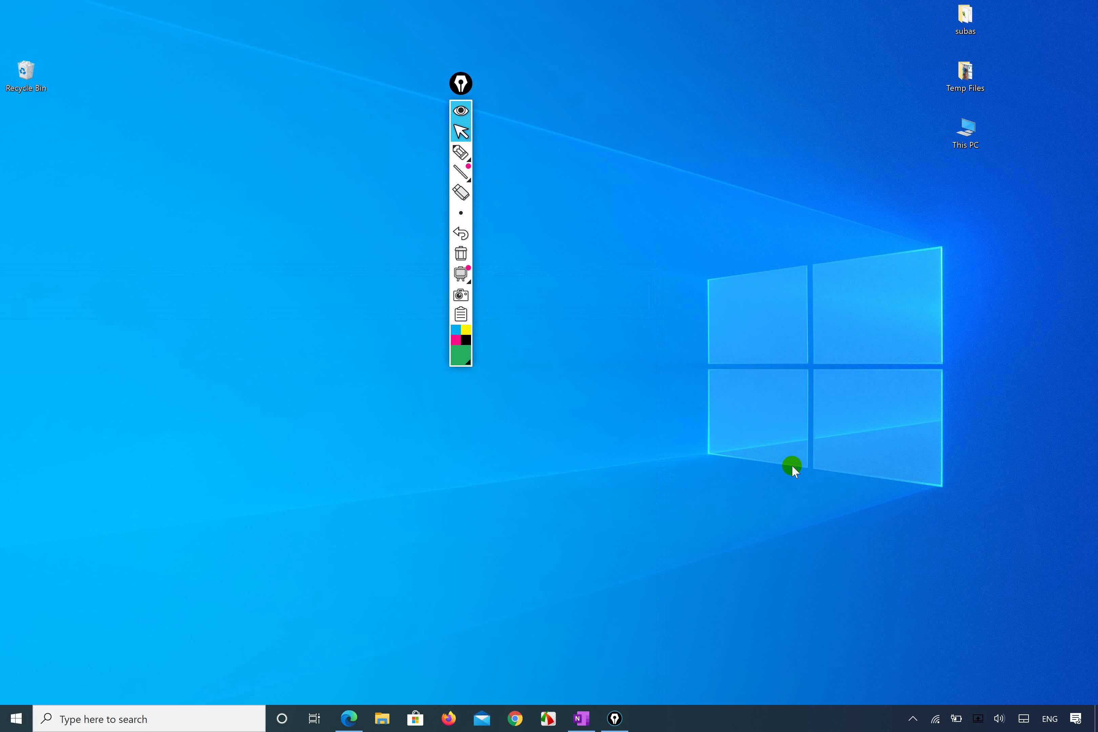
Search Windows for "window" from the taskbar, and clear the search text.
{"action": "left_click", "coordinate": [69, 720]}
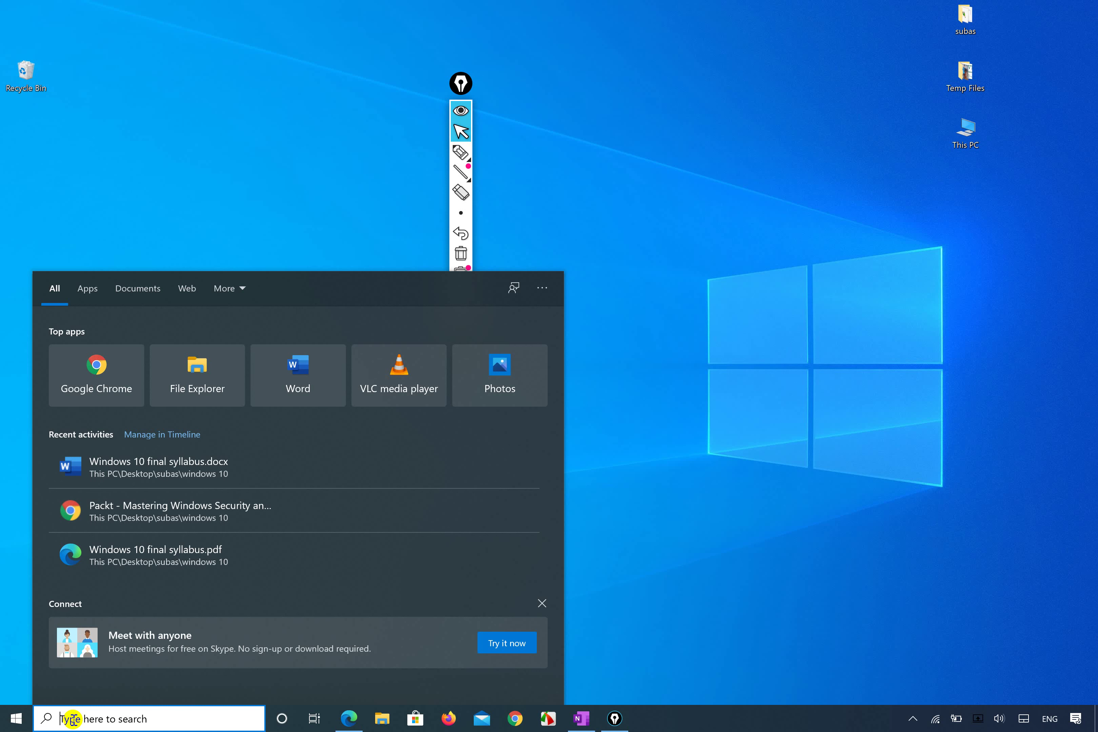
{"action": "type", "text": "window"}
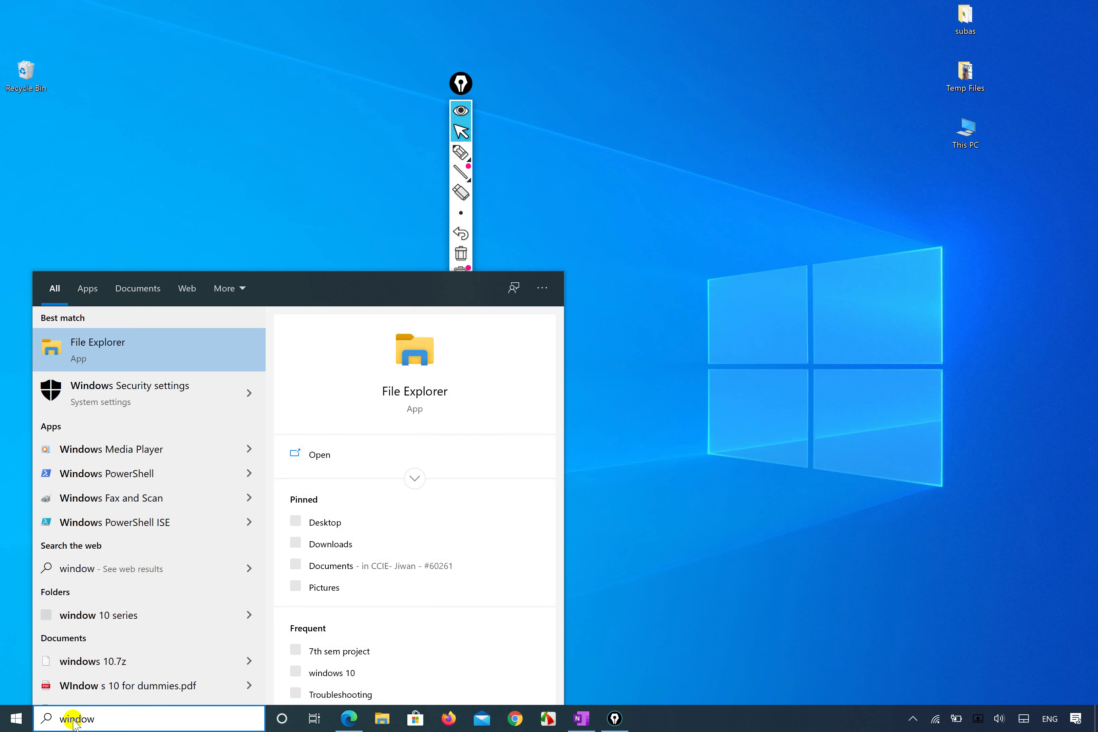
{"action": "key", "text": "BackSpace"}
{"action": "key", "text": "BackSpace"}
{"action": "key", "text": "BackSpace"}
{"action": "key", "text": "BackSpace"}
{"action": "key", "text": "BackSpace"}
{"action": "key", "text": "BackSpace"}
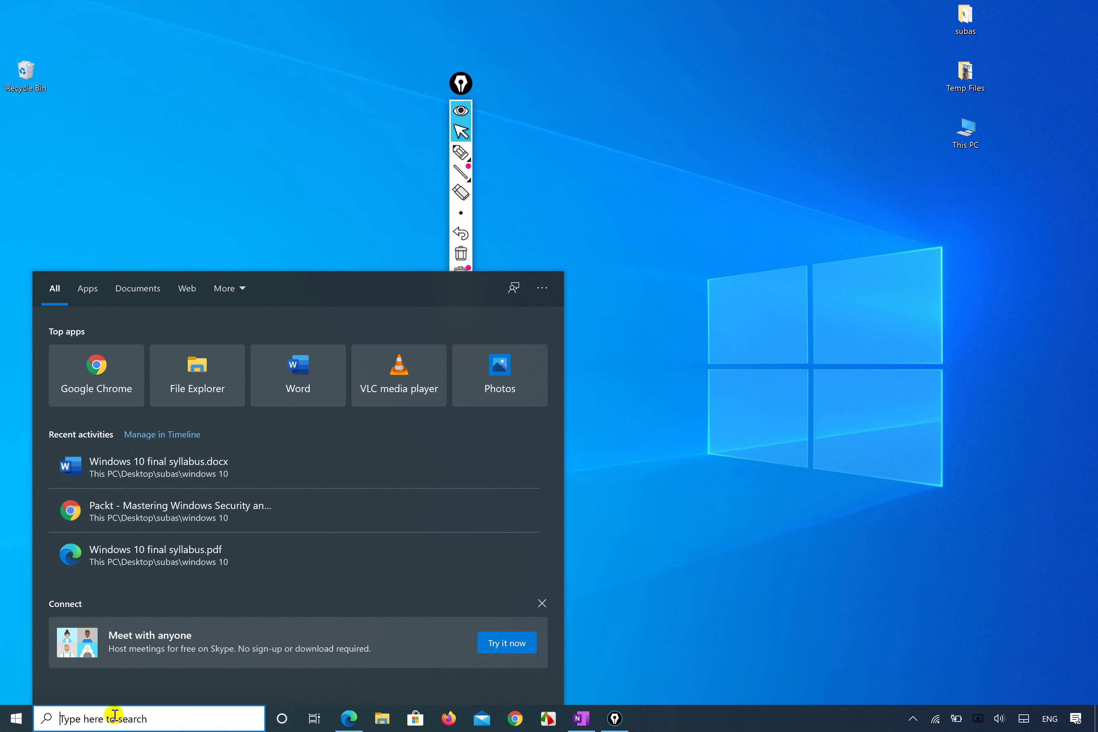
View the search home for all categories and restrict the search to Apps.
{"action": "left_click", "coordinate": [55, 293]}
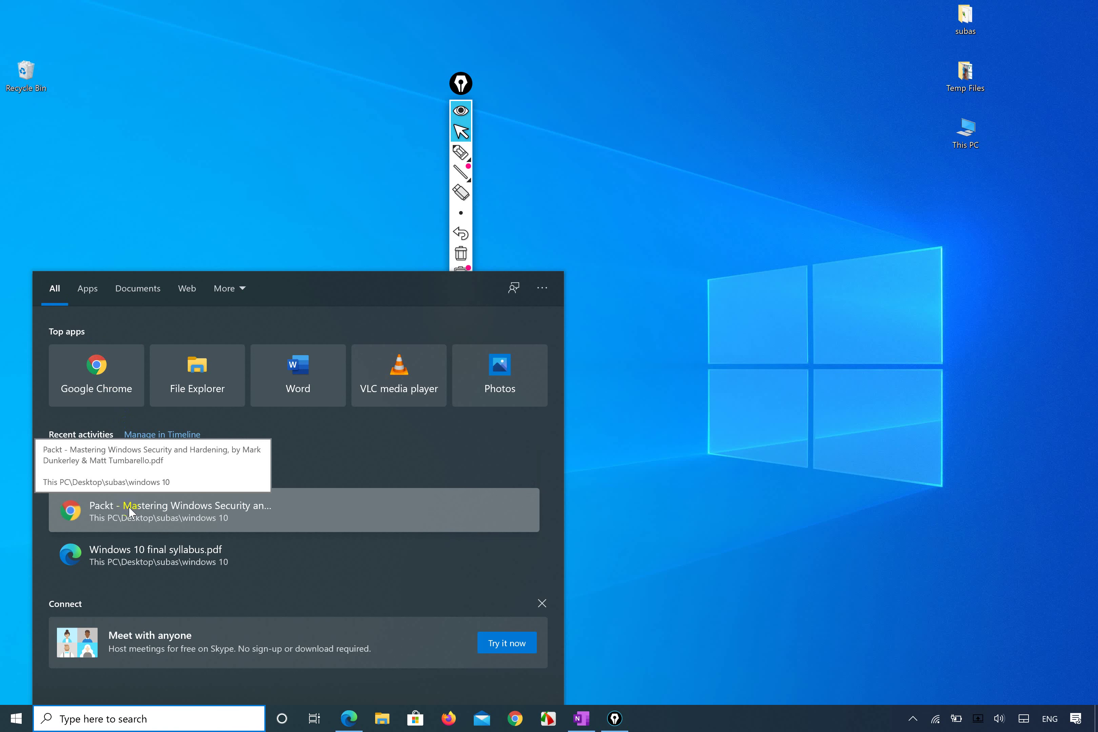
{"action": "left_click", "coordinate": [95, 292]}
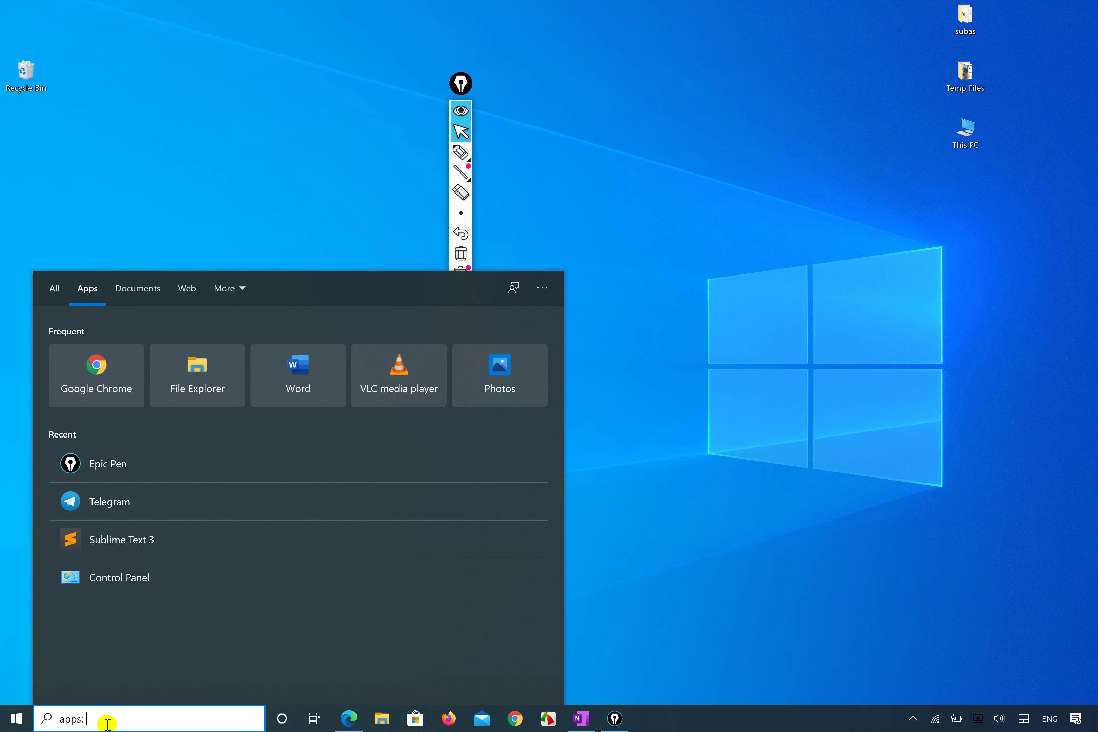
Restrict the search to Documents, search for "computer", and look through the matching files.
{"action": "left_click", "coordinate": [126, 283]}
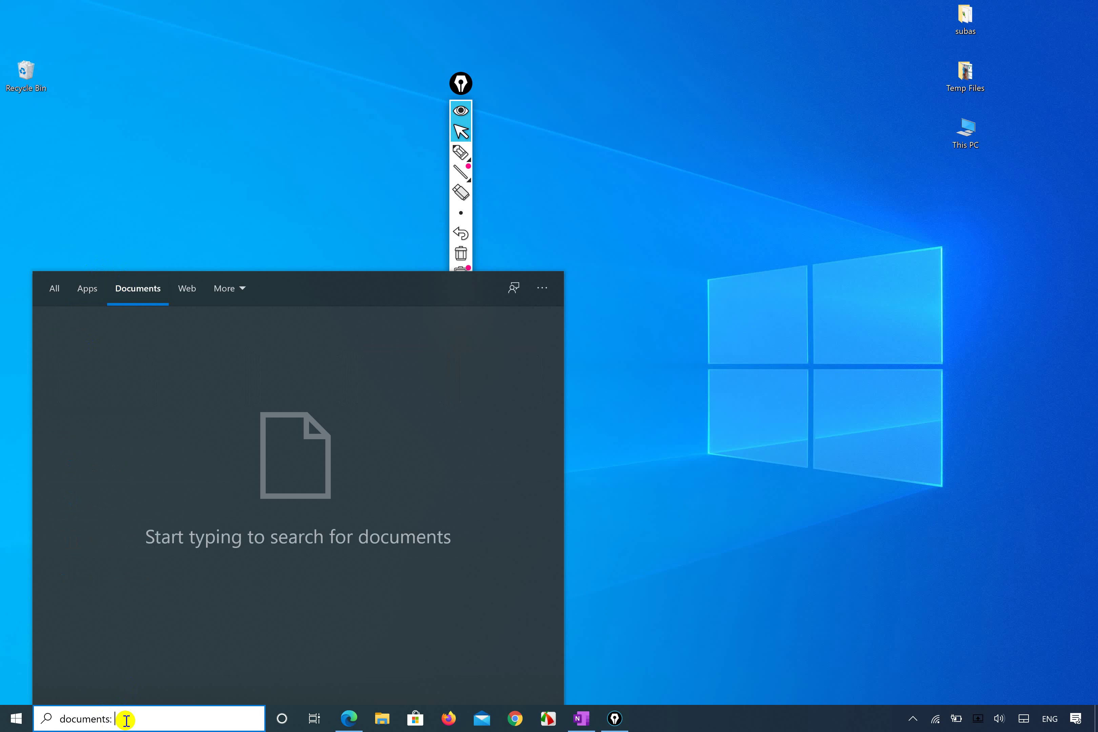
{"action": "type", "text": "comp"}
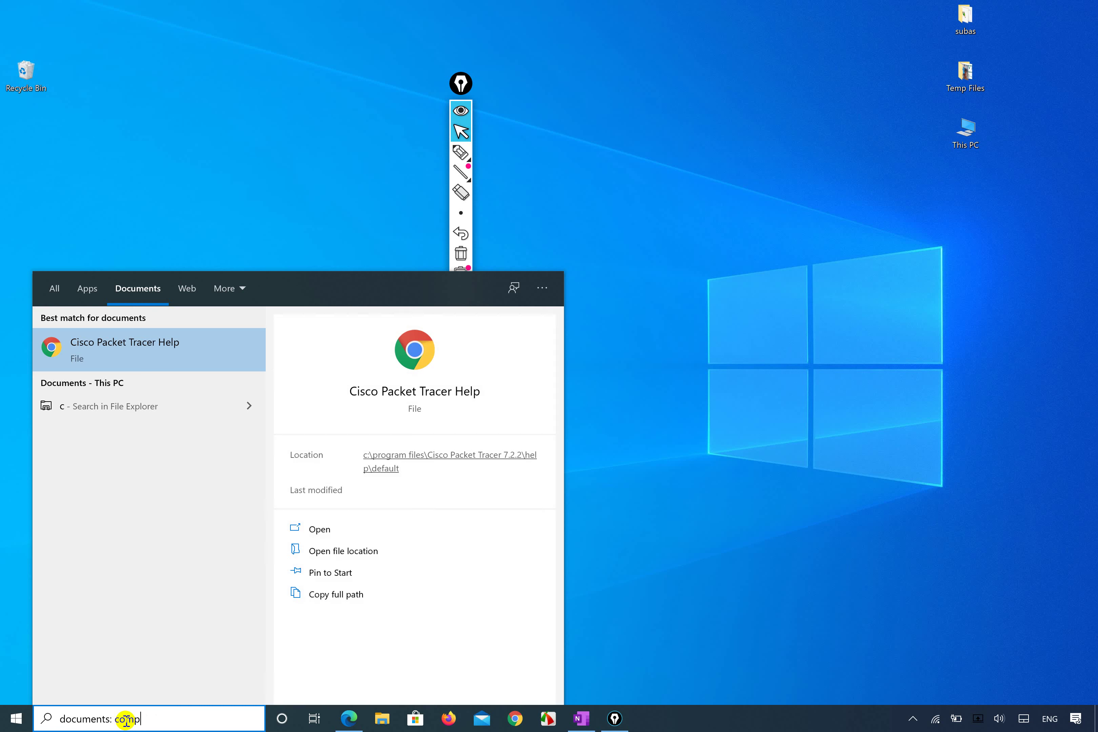
{"action": "type", "text": "uter"}
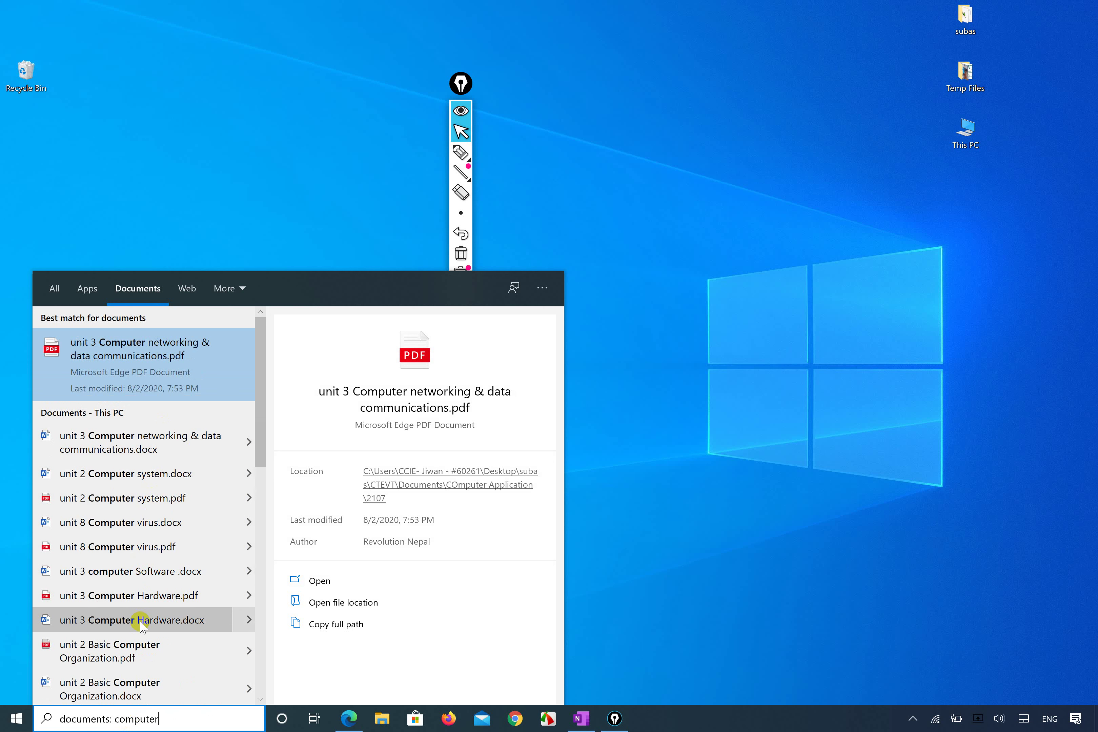
{"action": "scroll", "coordinate": [142, 626], "scroll_direction": "down", "scroll_amount": 8}
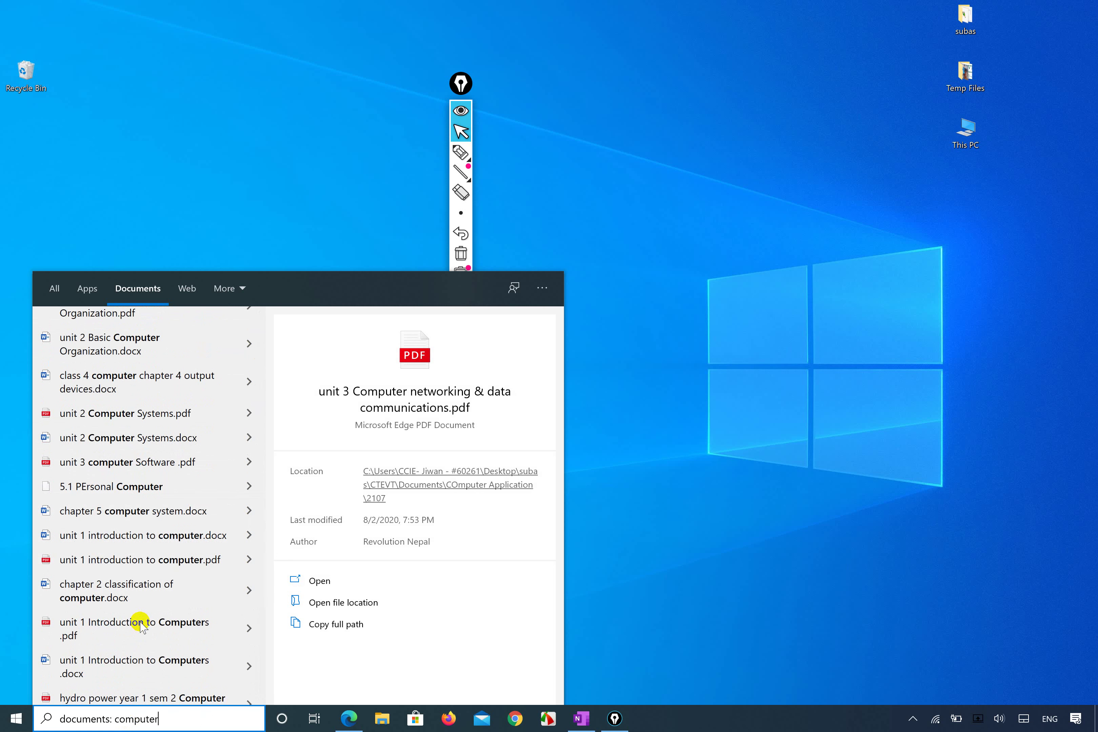
{"action": "scroll", "coordinate": [175, 529], "scroll_direction": "up", "scroll_amount": 6}
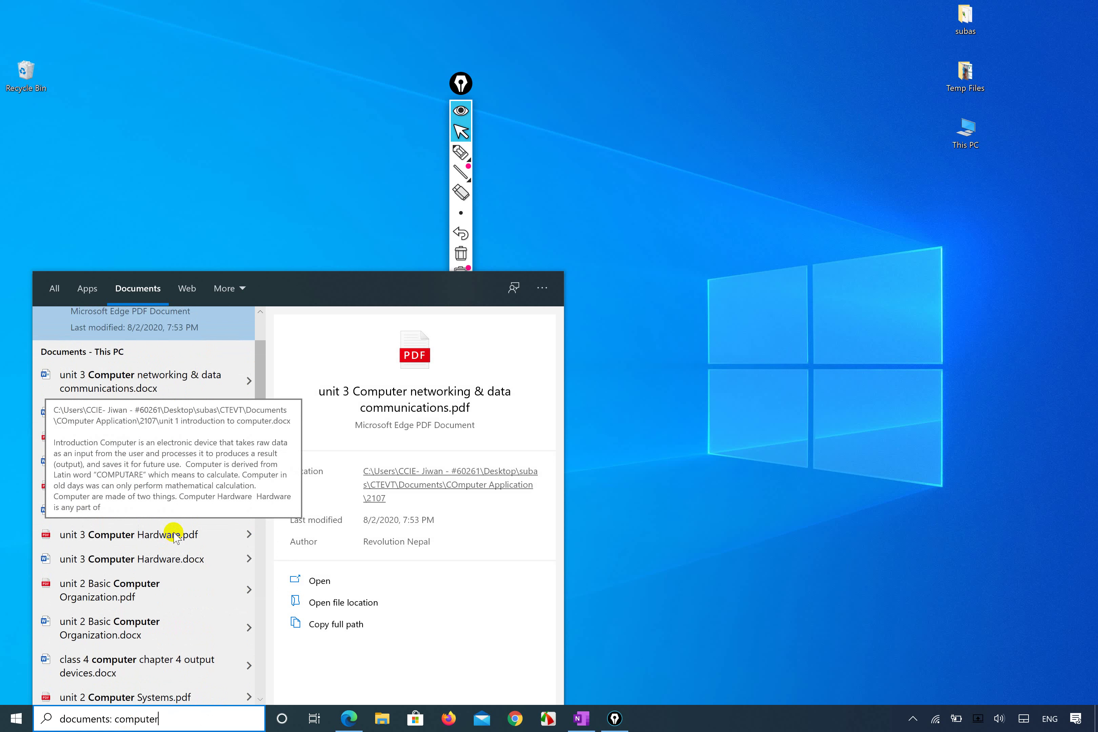
Switch the "computer" search to Web, view the additional search categories, and close the search.
{"action": "left_click", "coordinate": [191, 287]}
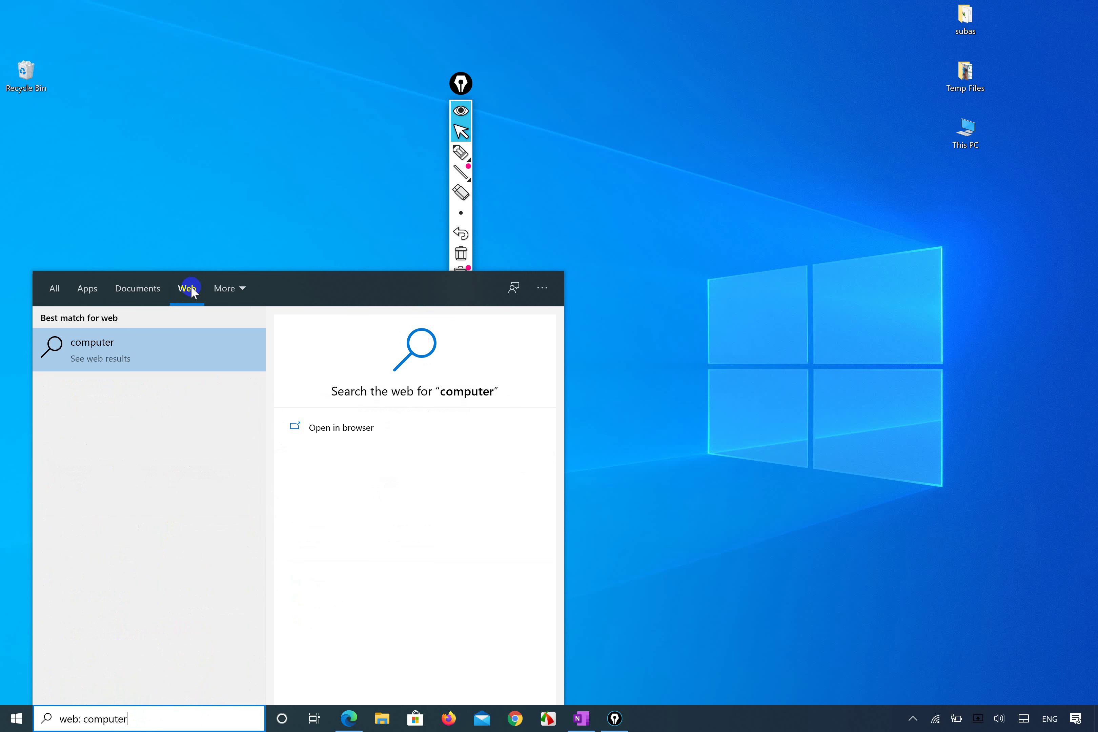
{"action": "left_click", "coordinate": [230, 287]}
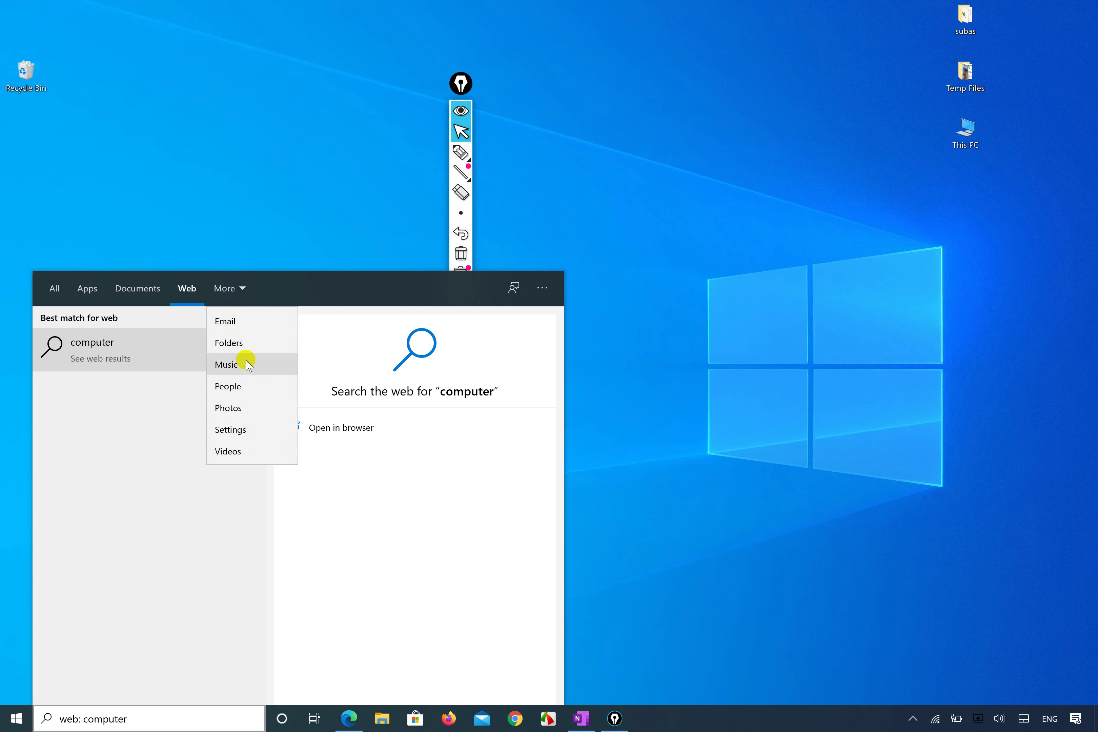
{"action": "left_click", "coordinate": [627, 379]}
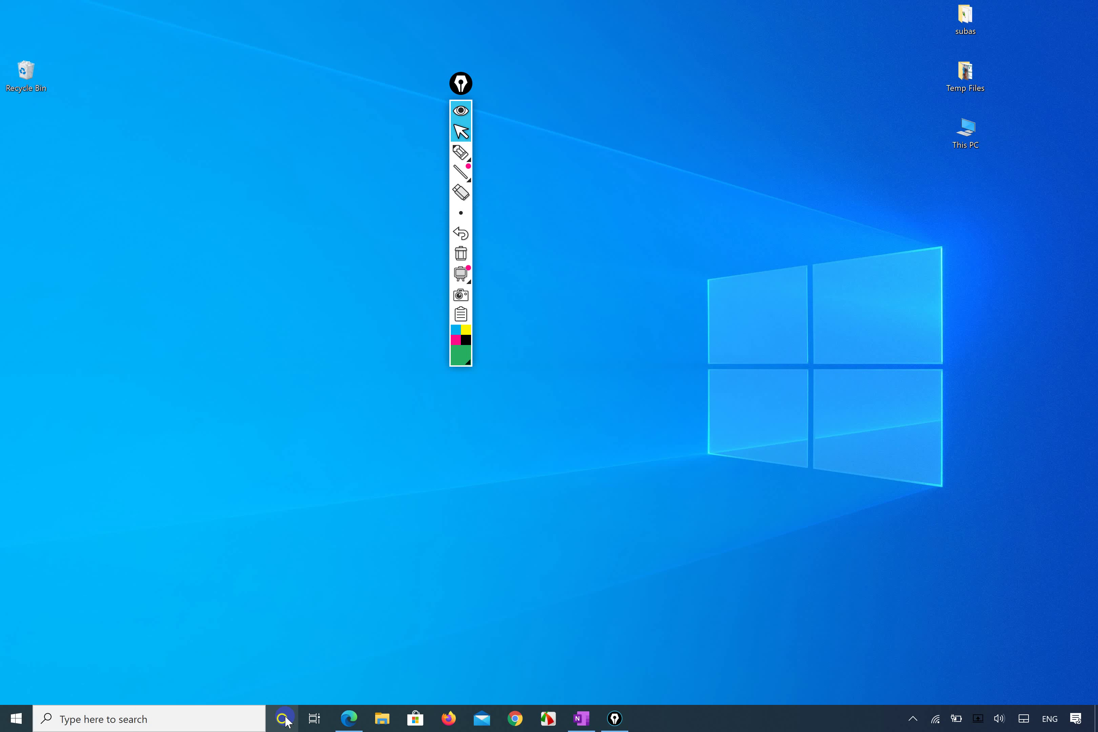
Open the Cortana assistant from the taskbar and close it again.
{"action": "left_click", "coordinate": [283, 719]}
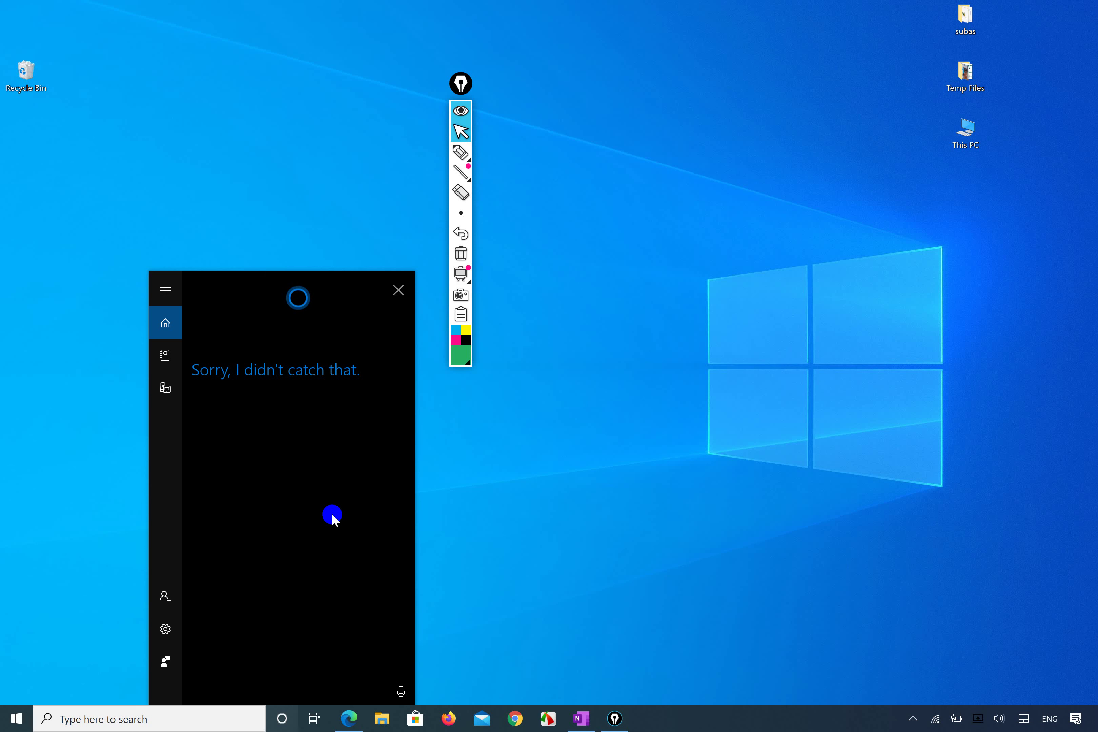
{"action": "left_click", "coordinate": [403, 293]}
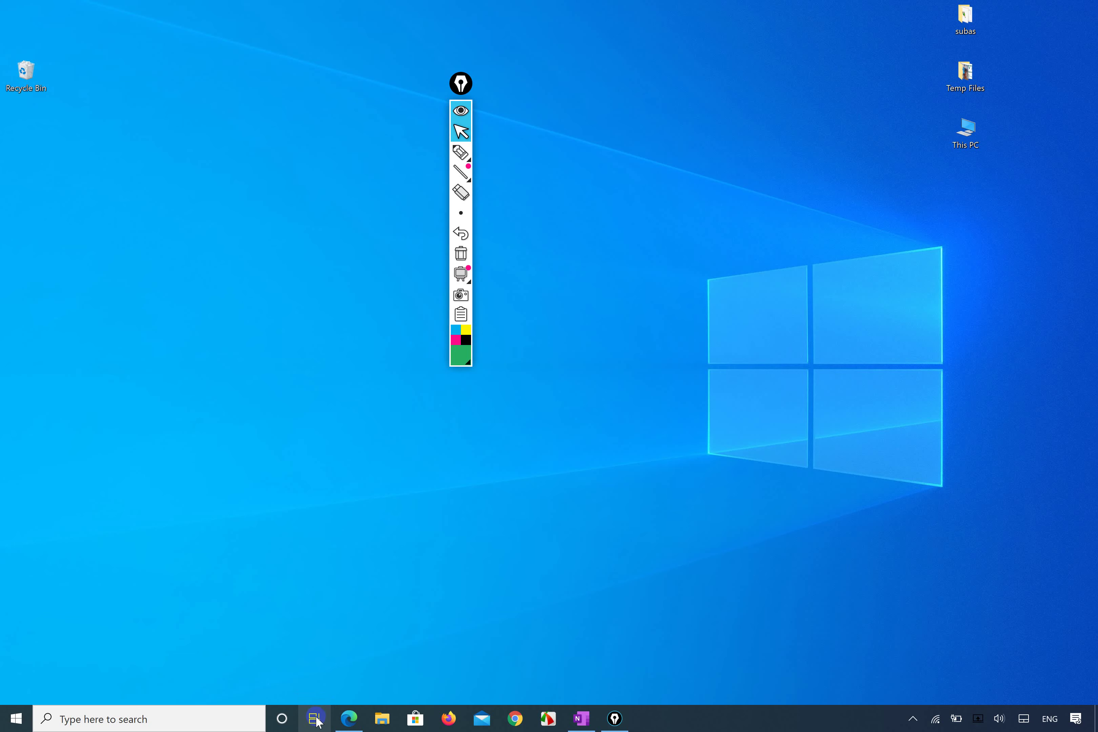
Open Task View, look over the virtual desktops and the activity timeline, and return to Desktop 1.
{"action": "left_click", "coordinate": [316, 721]}
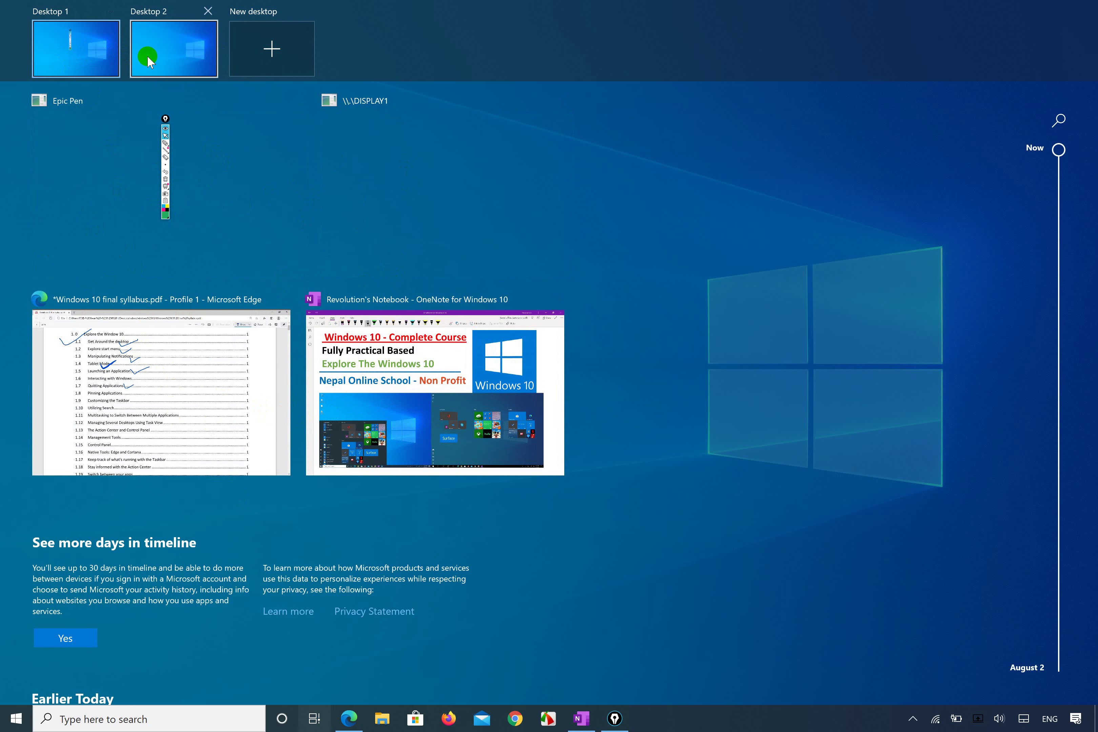
{"action": "mouse_move", "coordinate": [153, 55]}
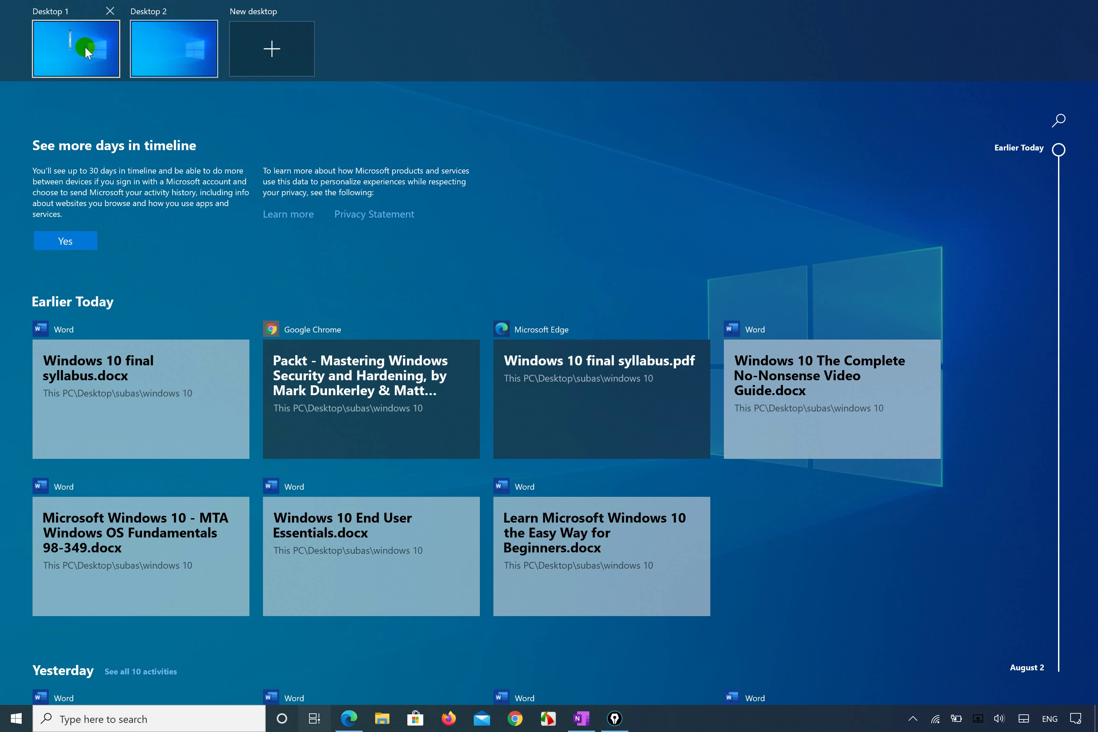
{"action": "mouse_move", "coordinate": [73, 52]}
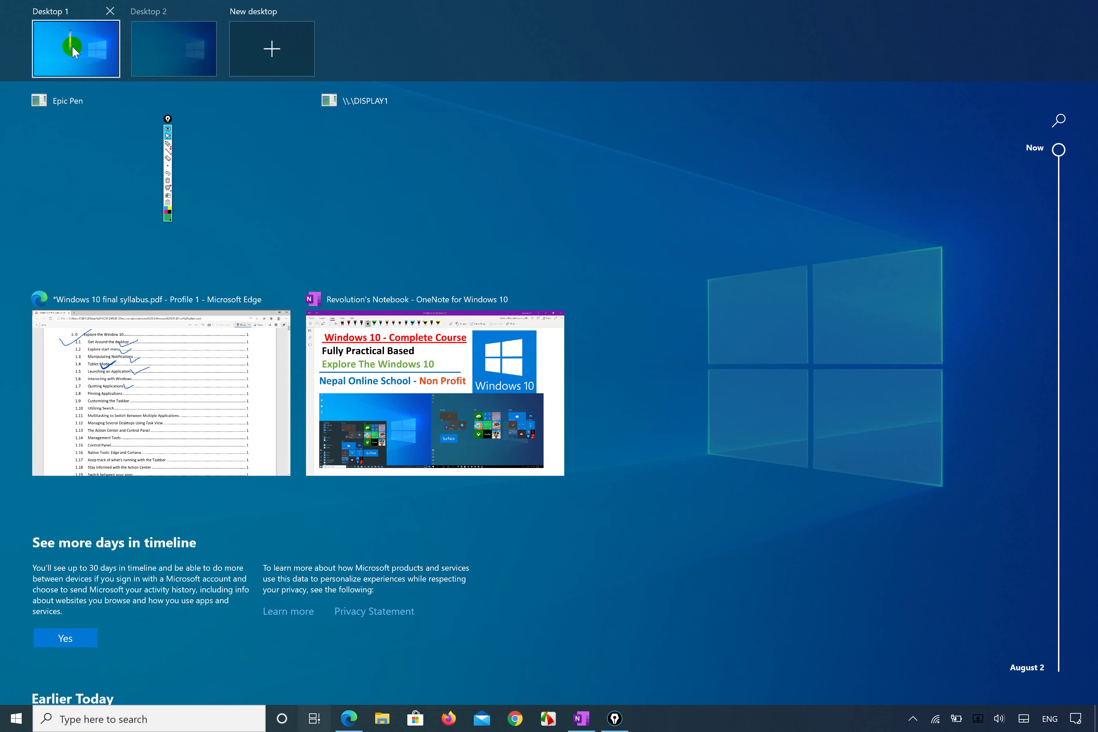
{"action": "left_click", "coordinate": [73, 51]}
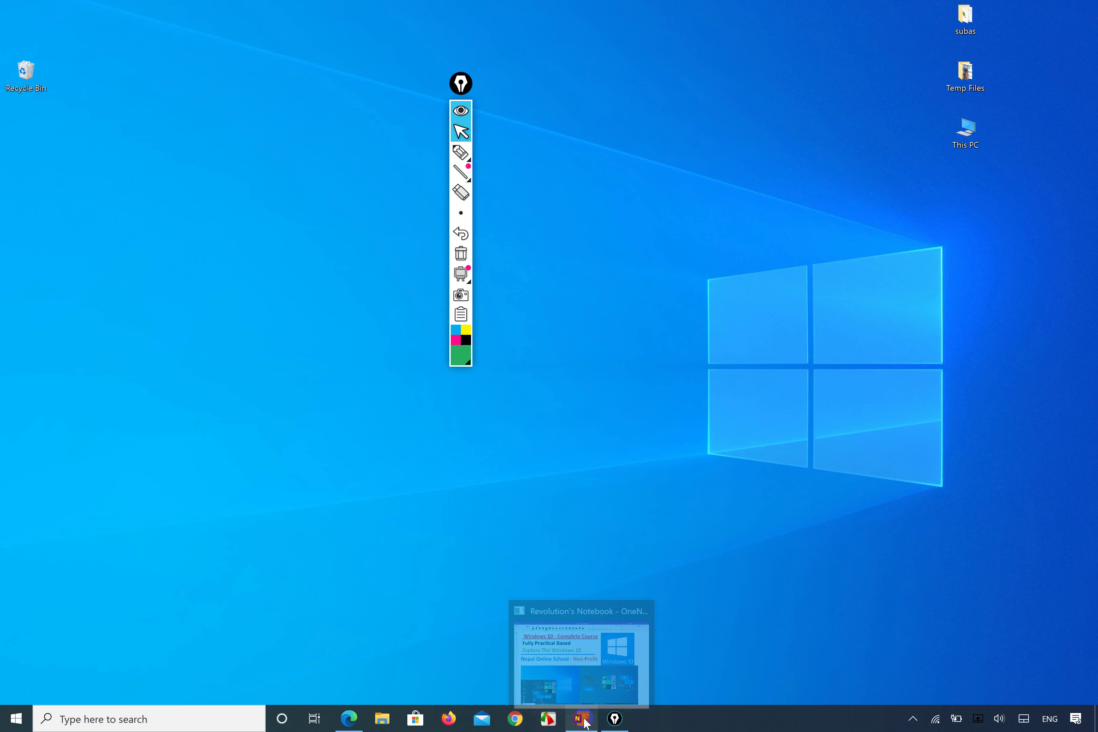
Dismiss the OneNote window preview and show the hidden notification-area icons.
{"action": "left_click", "coordinate": [740, 723]}
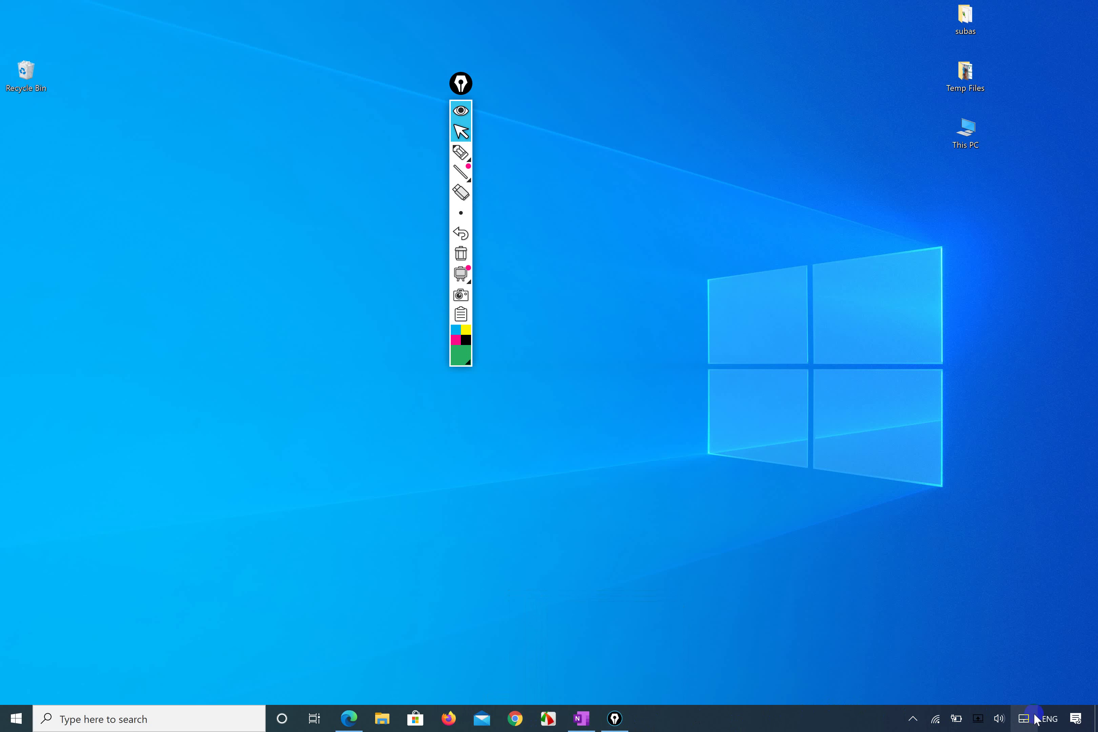
{"action": "left_click", "coordinate": [913, 719]}
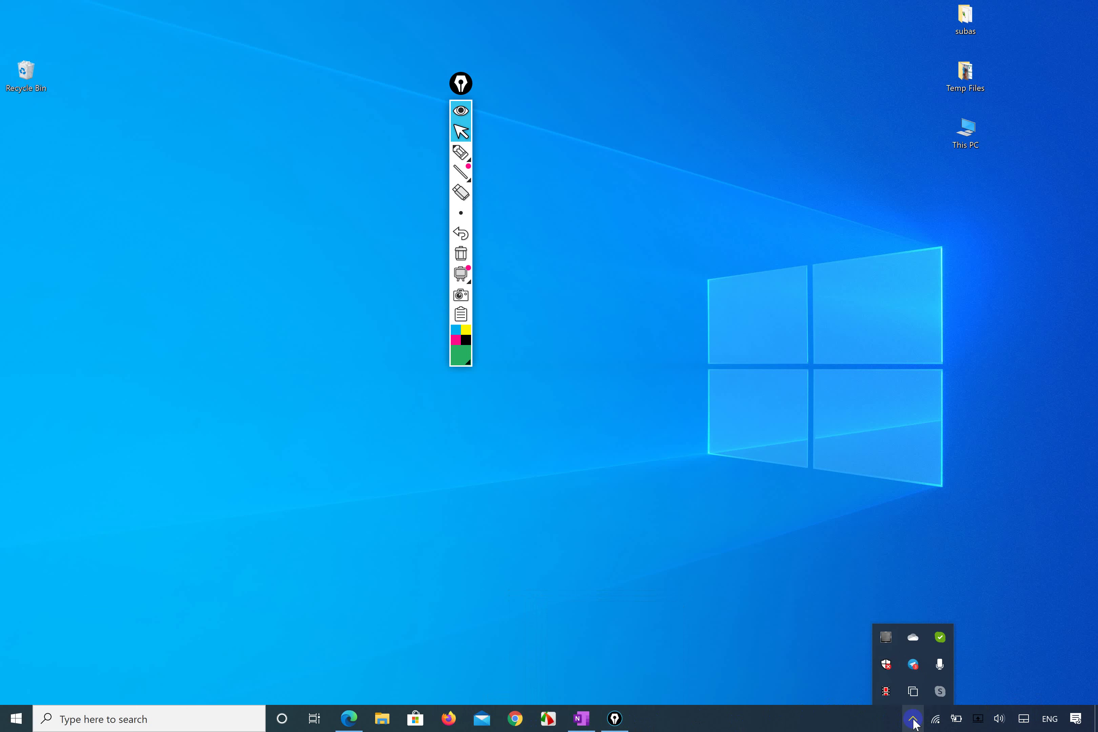
Start connecting to the Goodfriday#Stay Home@ClassicTech Wi-Fi network, go to its security key field, and close the network list without entering a key.
{"action": "left_click", "coordinate": [936, 719]}
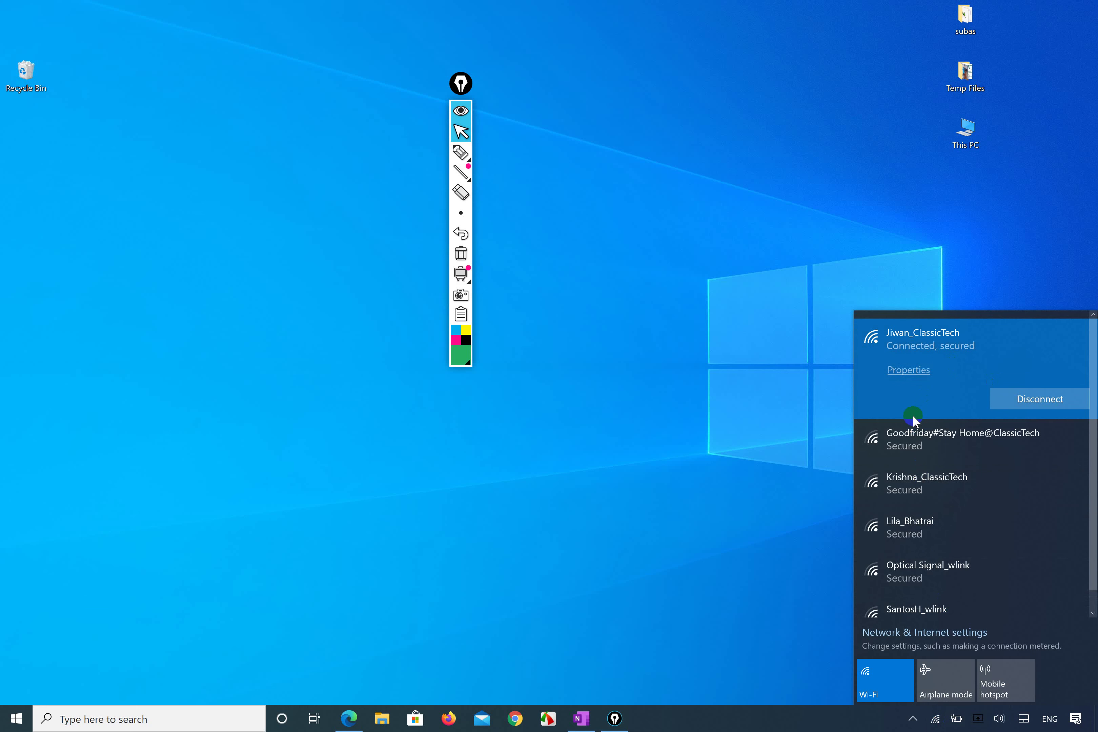
{"action": "left_click", "coordinate": [960, 420]}
{"action": "left_click", "coordinate": [1037, 433]}
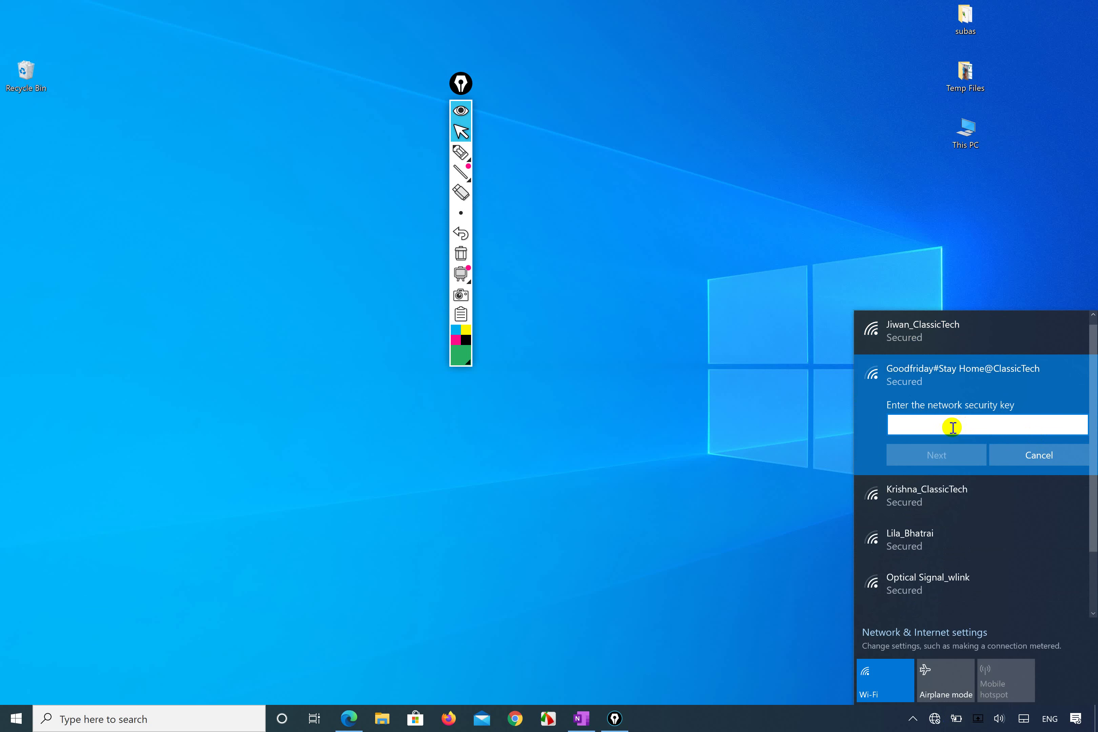
{"action": "left_click", "coordinate": [953, 426]}
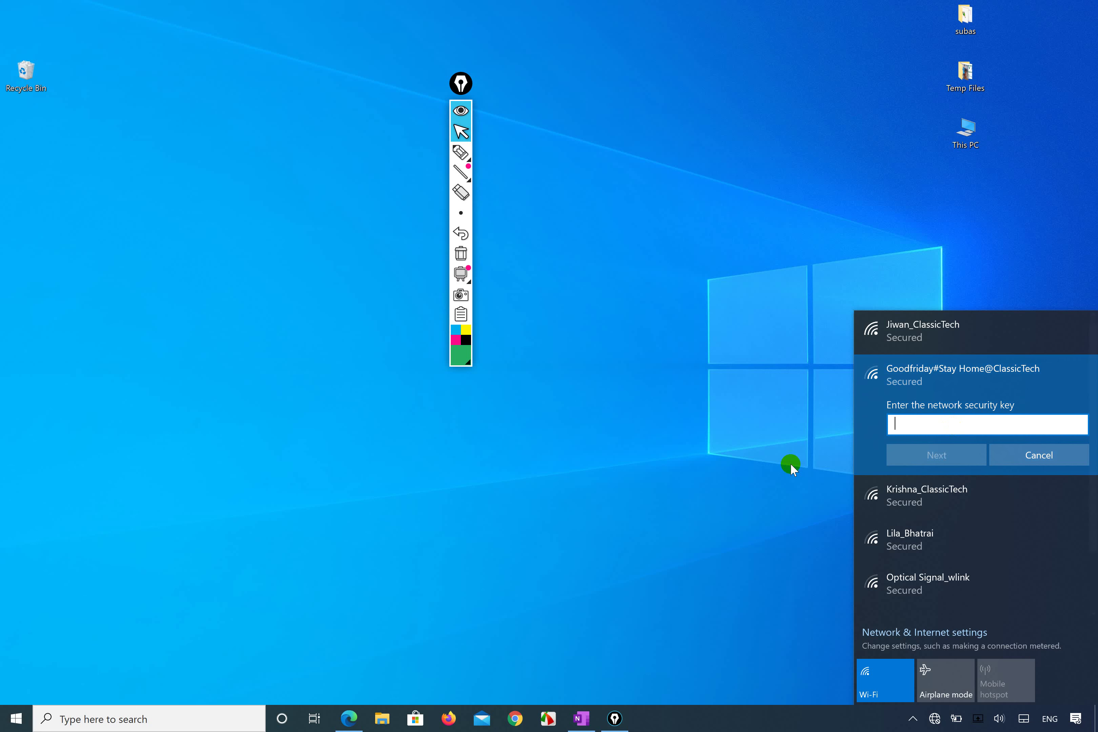
{"action": "left_click", "coordinate": [744, 475]}
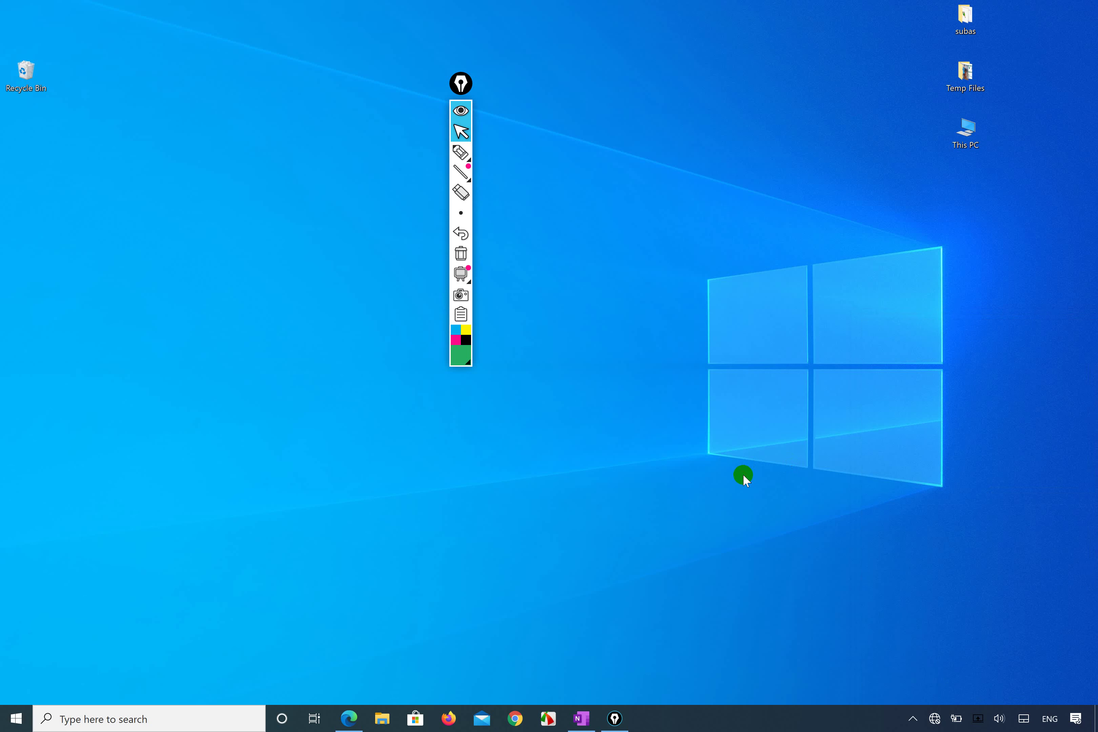
Set the plugged-in power mode to Best performance, return it to Recommended, and close the battery details.
{"action": "left_click", "coordinate": [957, 719]}
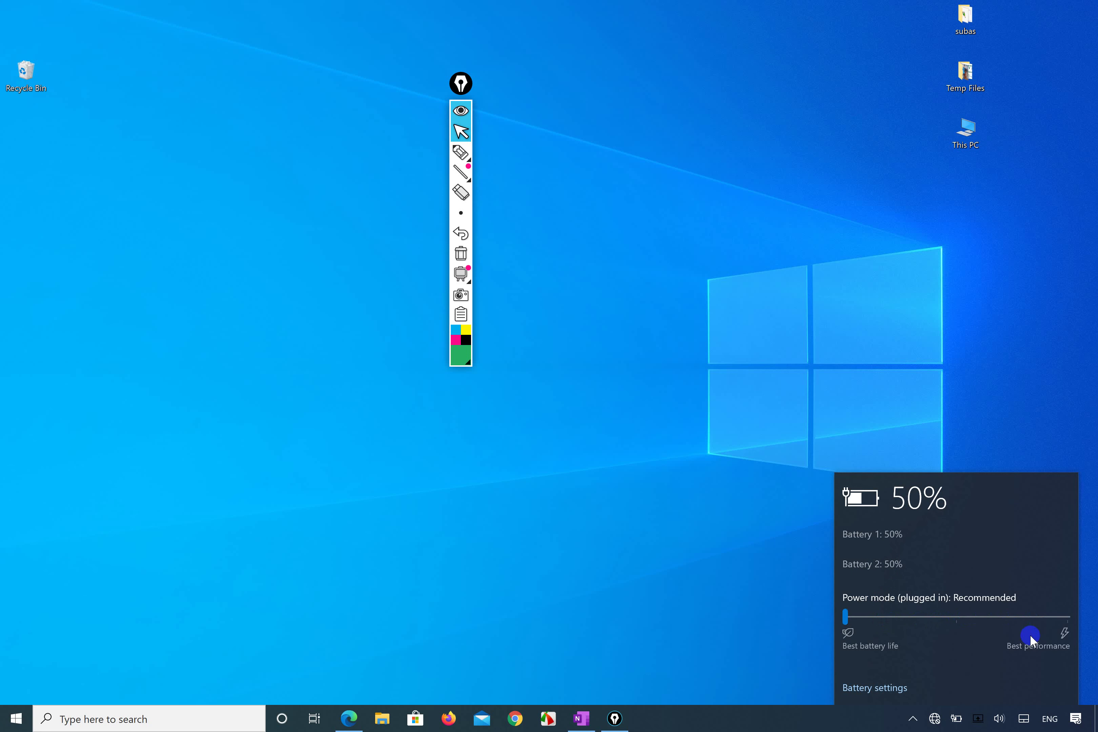
{"action": "left_click", "coordinate": [1066, 615]}
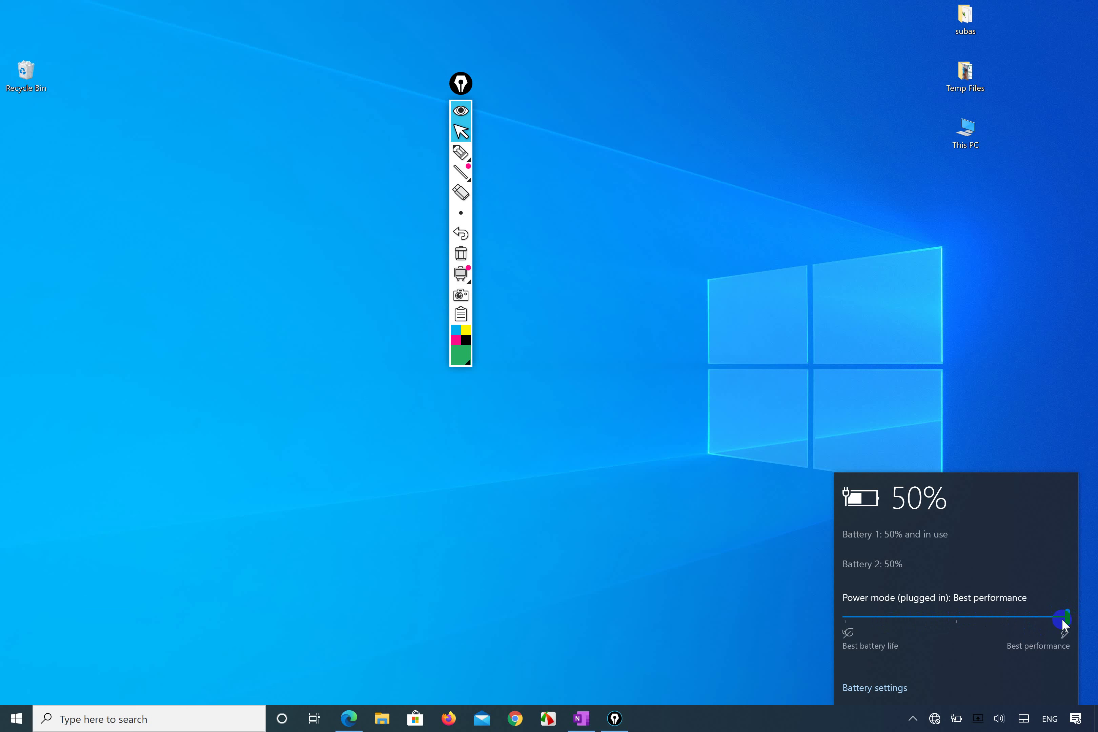
{"action": "left_click", "coordinate": [847, 619]}
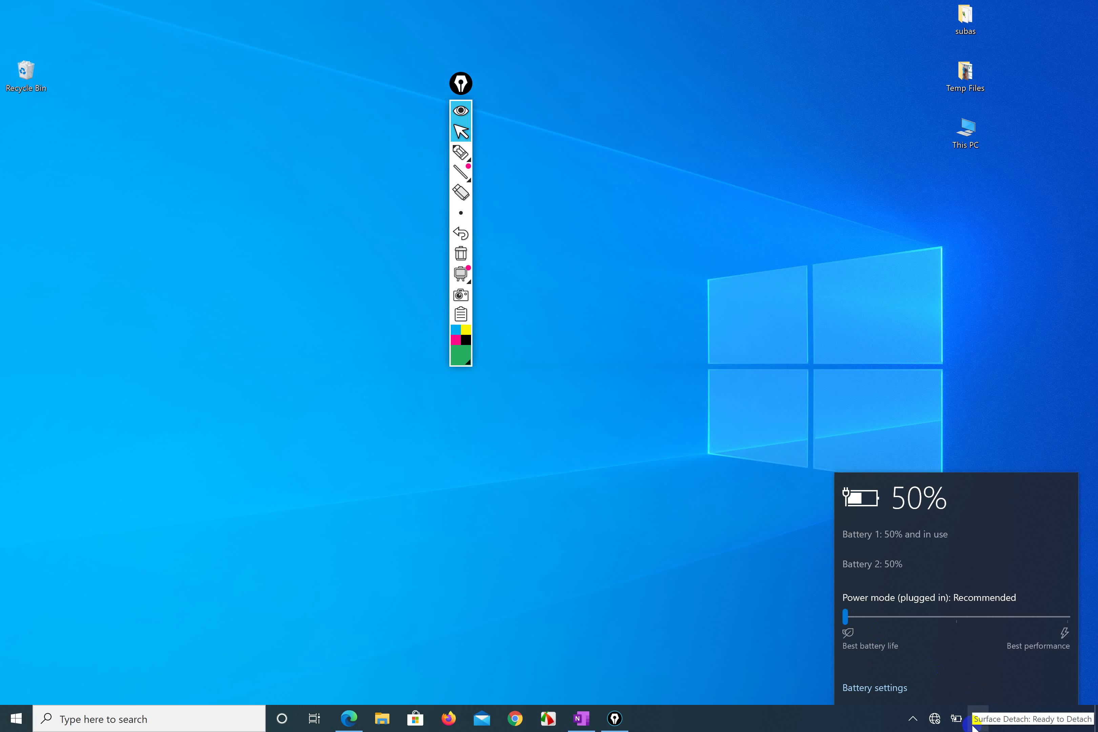
{"action": "left_click", "coordinate": [837, 724]}
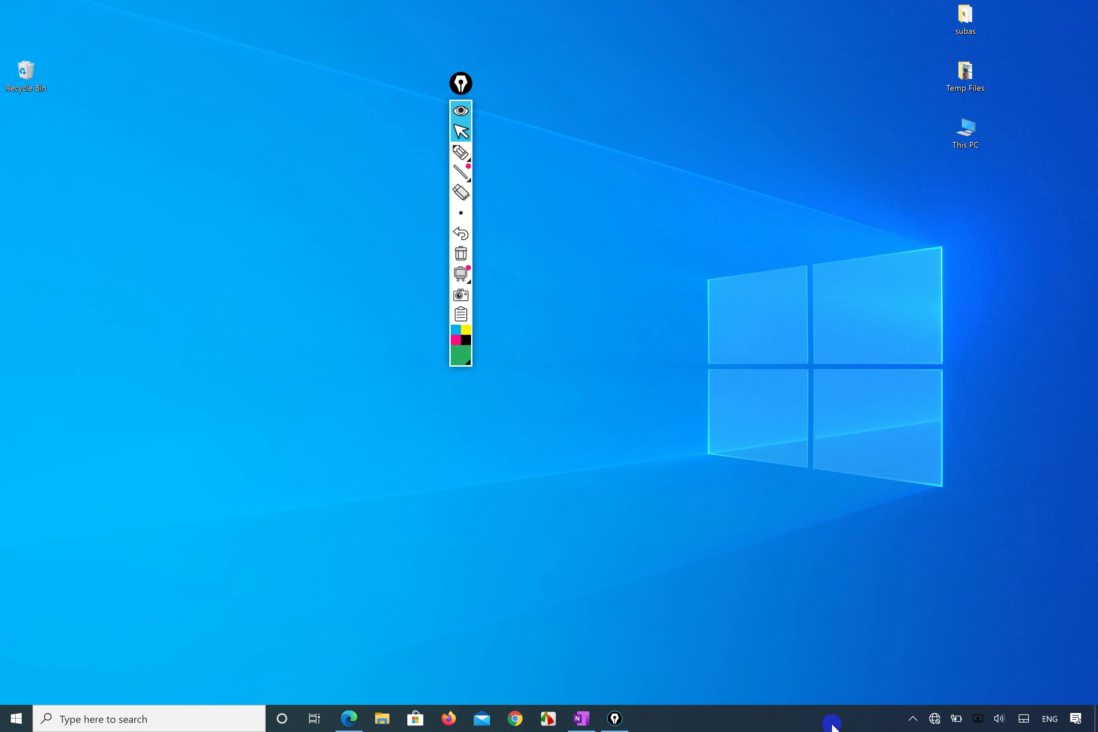
Set the speaker volume to 51 and close the volume control.
{"action": "left_click", "coordinate": [978, 719]}
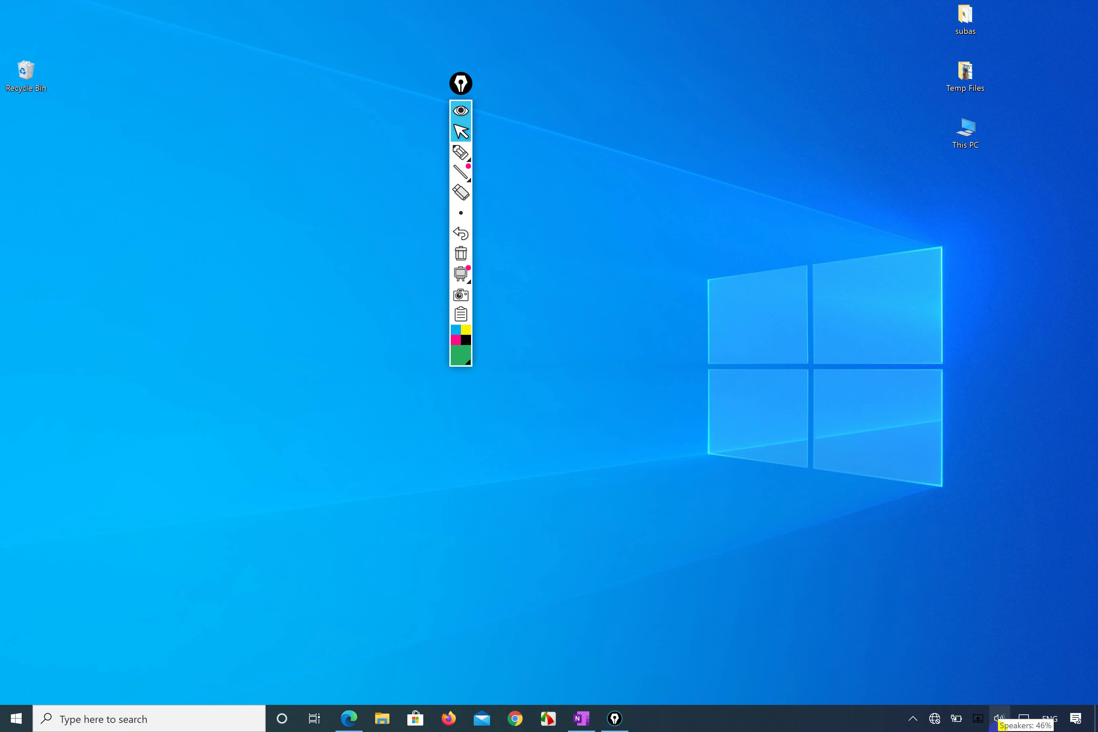
{"action": "left_click", "coordinate": [998, 723]}
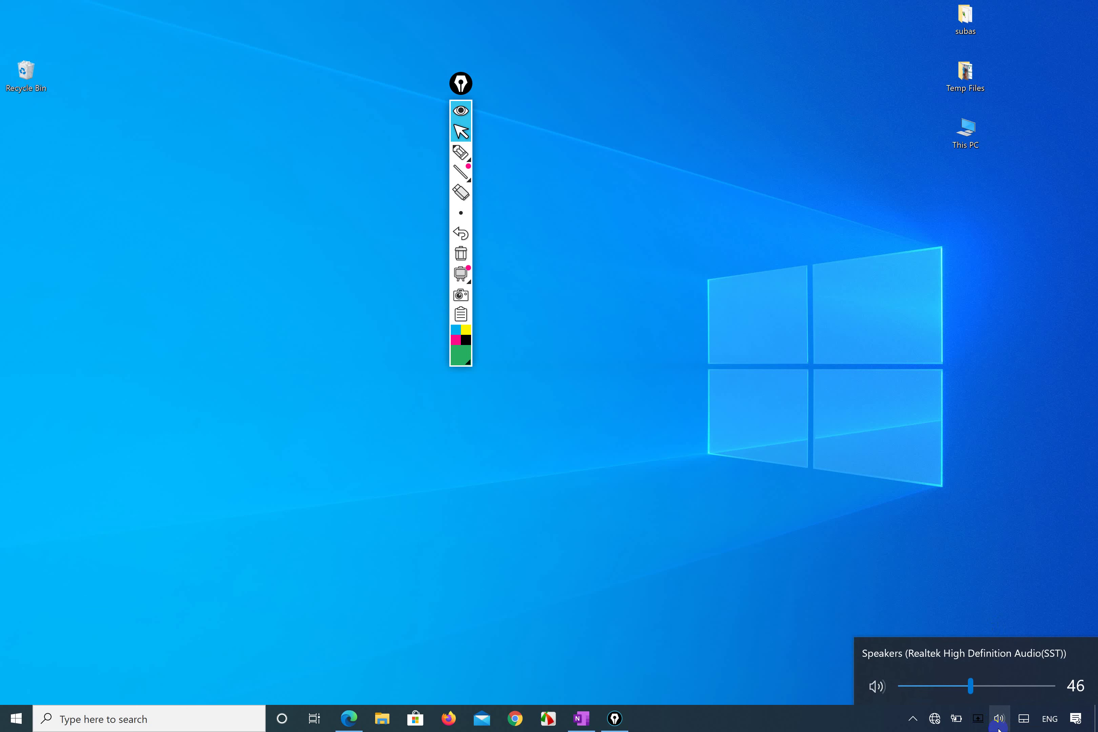
{"action": "mouse_move", "coordinate": [978, 681]}
{"action": "left_mouse_down"}
{"action": "mouse_move", "coordinate": [1020, 681]}
{"action": "mouse_move", "coordinate": [920, 681]}
{"action": "mouse_move", "coordinate": [979, 681]}
{"action": "left_mouse_up"}
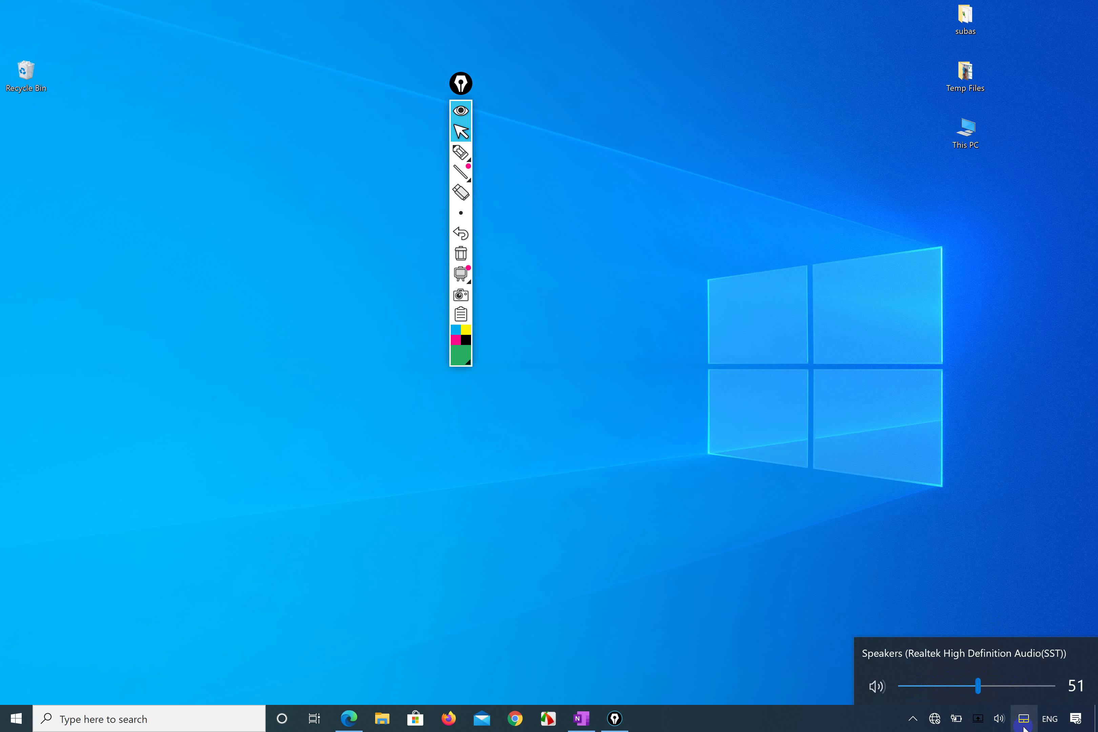
{"action": "left_click", "coordinate": [990, 595]}
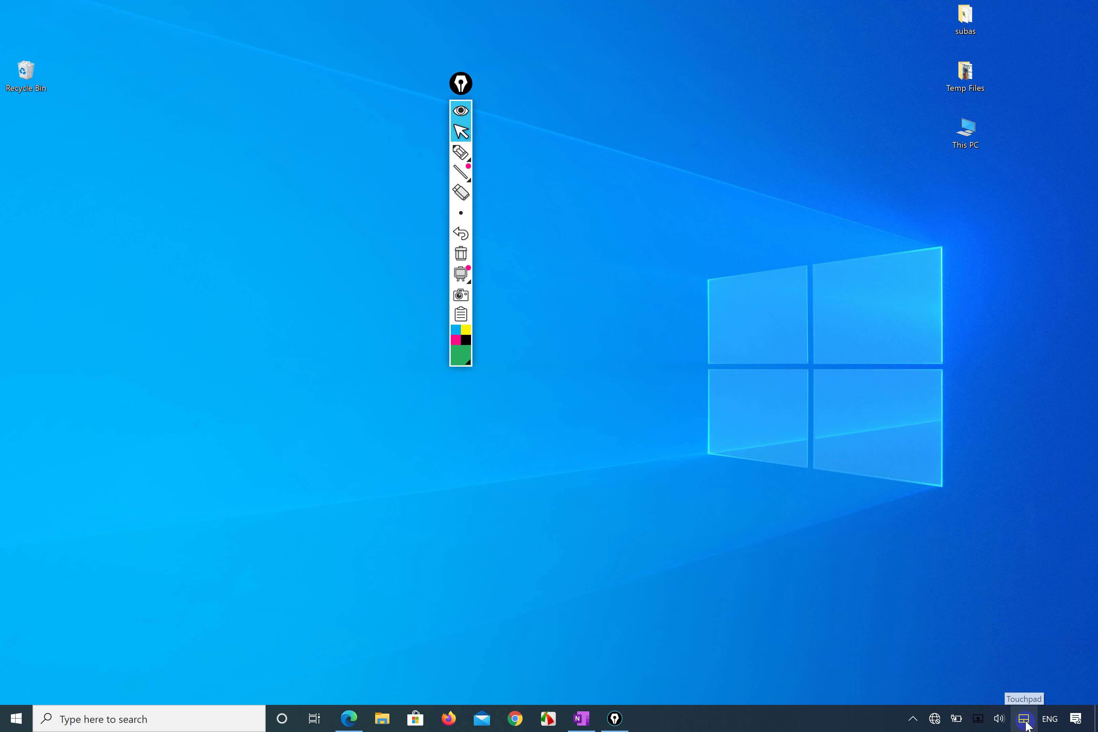
View the installed input languages and choose English (United States) with the US keyboard.
{"action": "left_click", "coordinate": [1049, 722]}
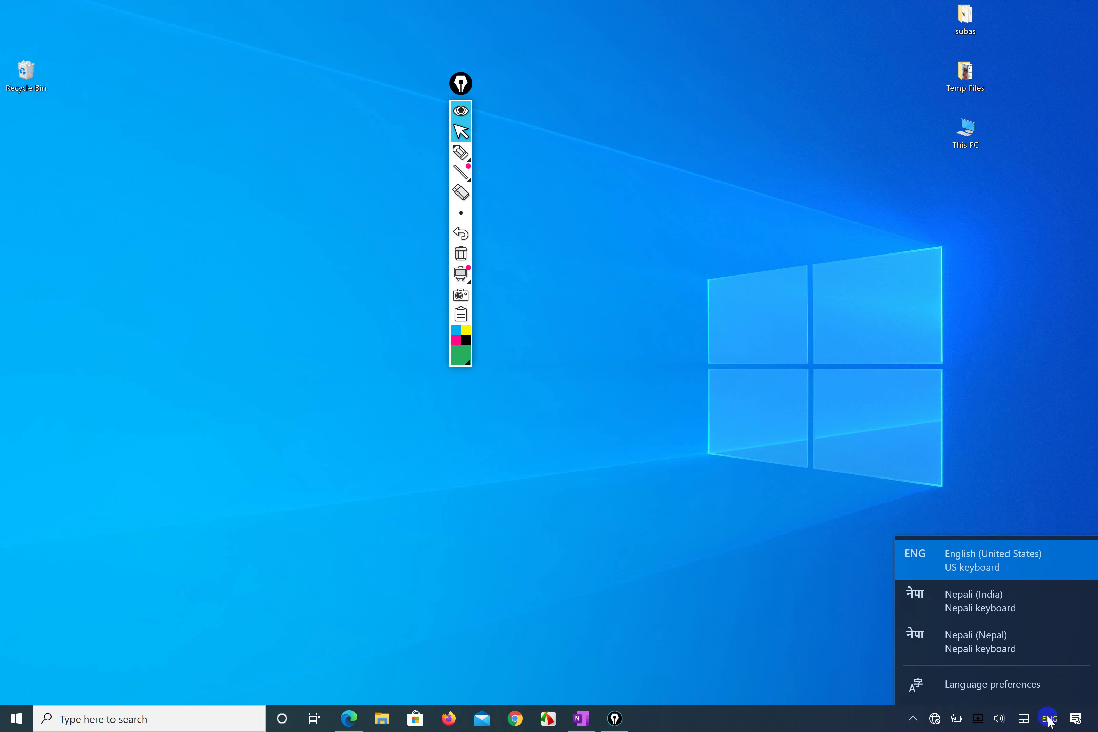
{"action": "left_click", "coordinate": [1002, 559]}
Open the virtual touchpad from the taskbar and close it again.
{"action": "left_click", "coordinate": [1024, 719]}
{"action": "left_click", "coordinate": [818, 432]}
{"action": "left_click", "coordinate": [837, 429]}
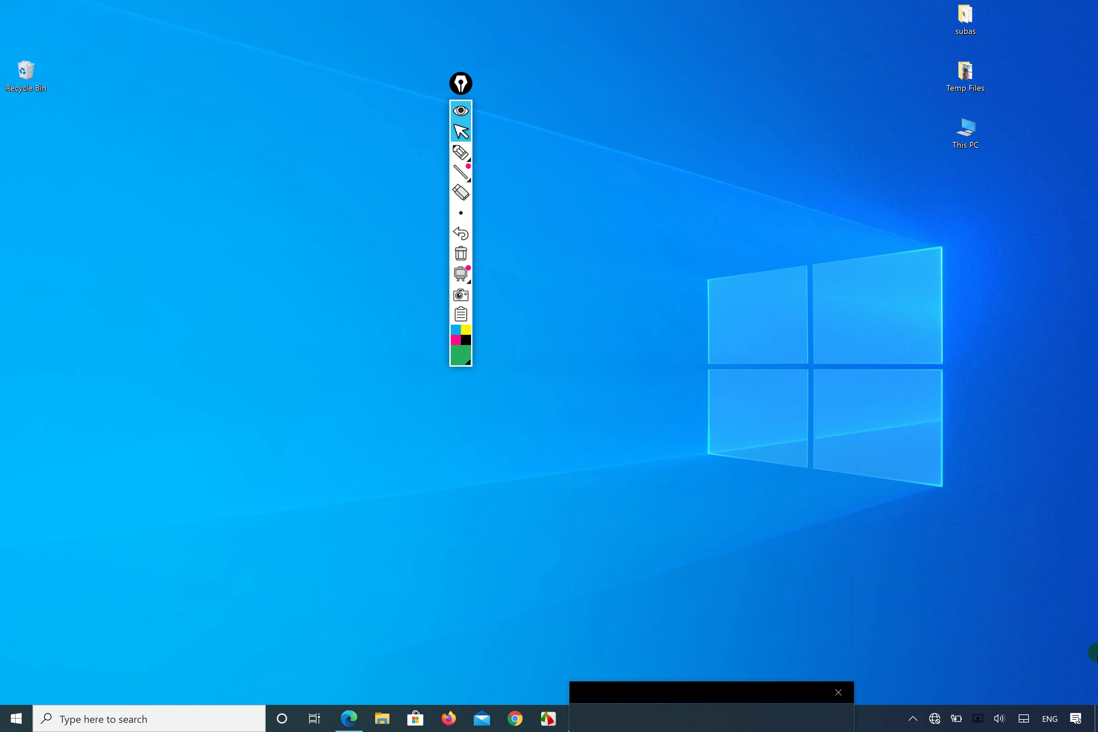
Reopen the input language list, look at the Nepali keyboards and the Language preferences entry, and close the list.
{"action": "left_click", "coordinate": [1050, 718]}
{"action": "left_click", "coordinate": [999, 648]}
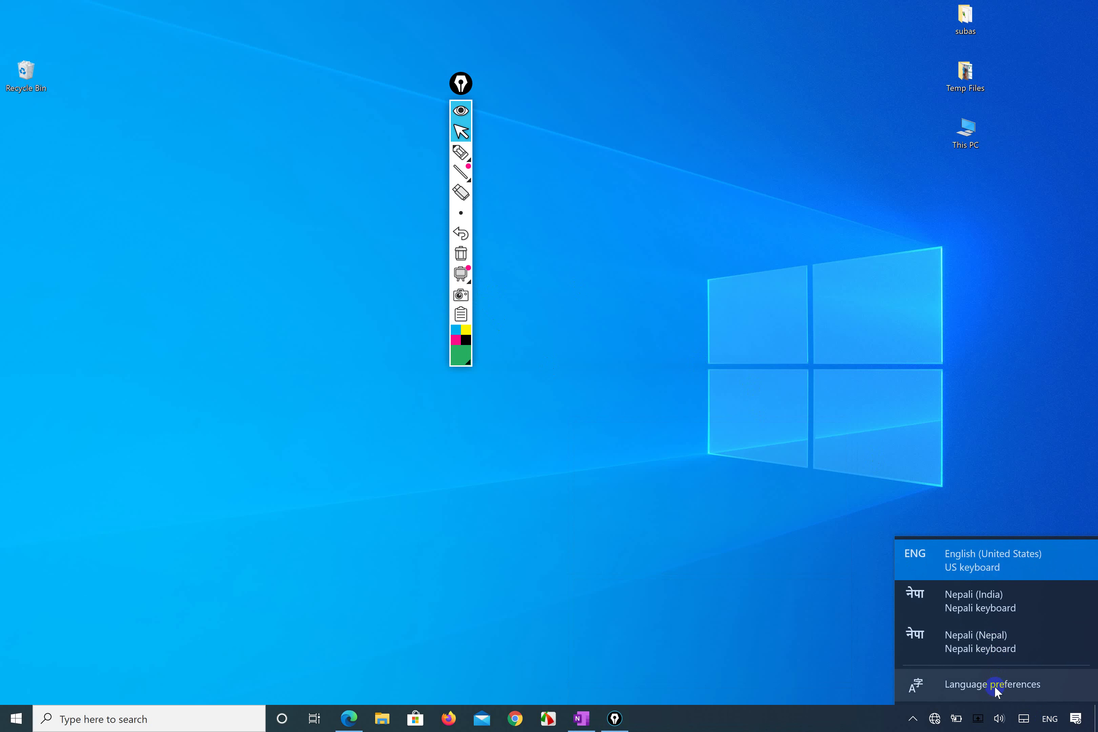
{"action": "left_click", "coordinate": [793, 624]}
Open, close and reopen the Action Center to view its notifications and quick actions, and dismiss it.
{"action": "left_click", "coordinate": [1079, 719]}
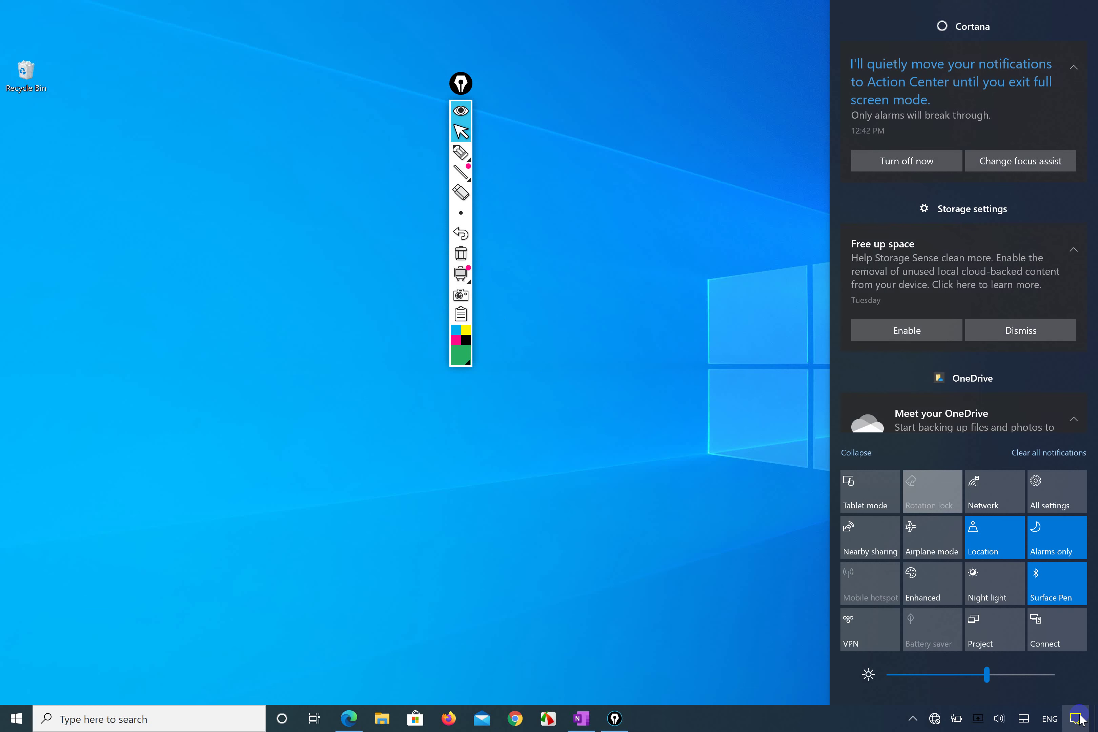
{"action": "left_click", "coordinate": [1083, 722]}
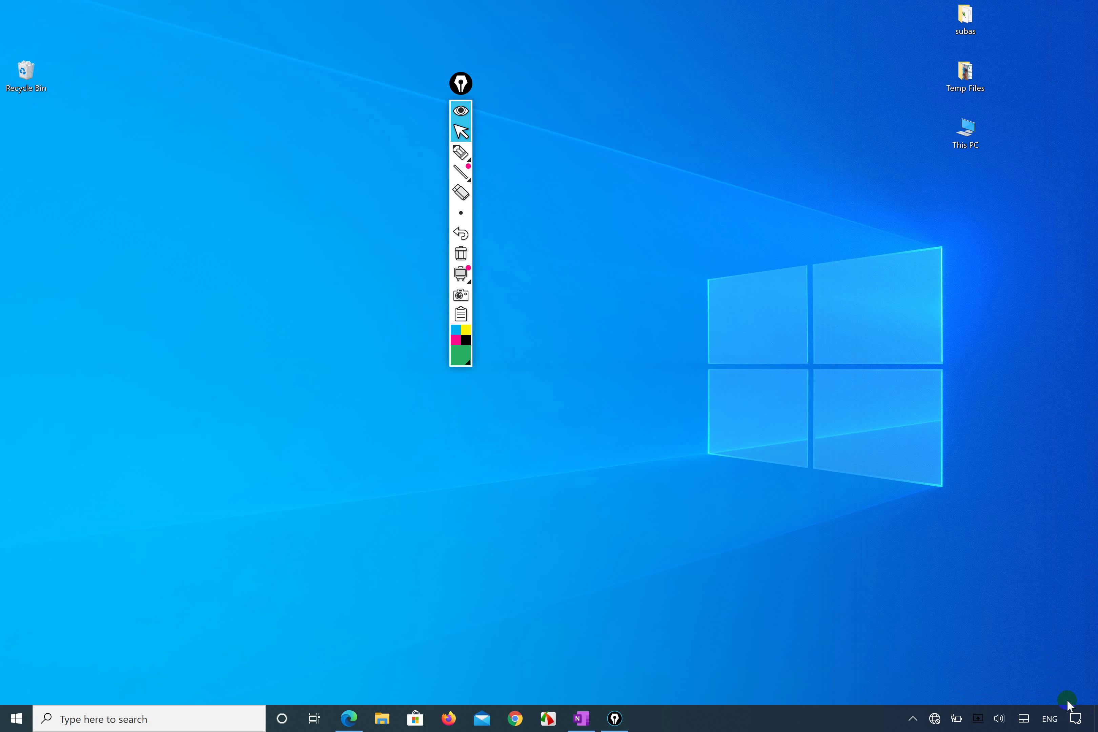
{"action": "left_click", "coordinate": [1075, 719]}
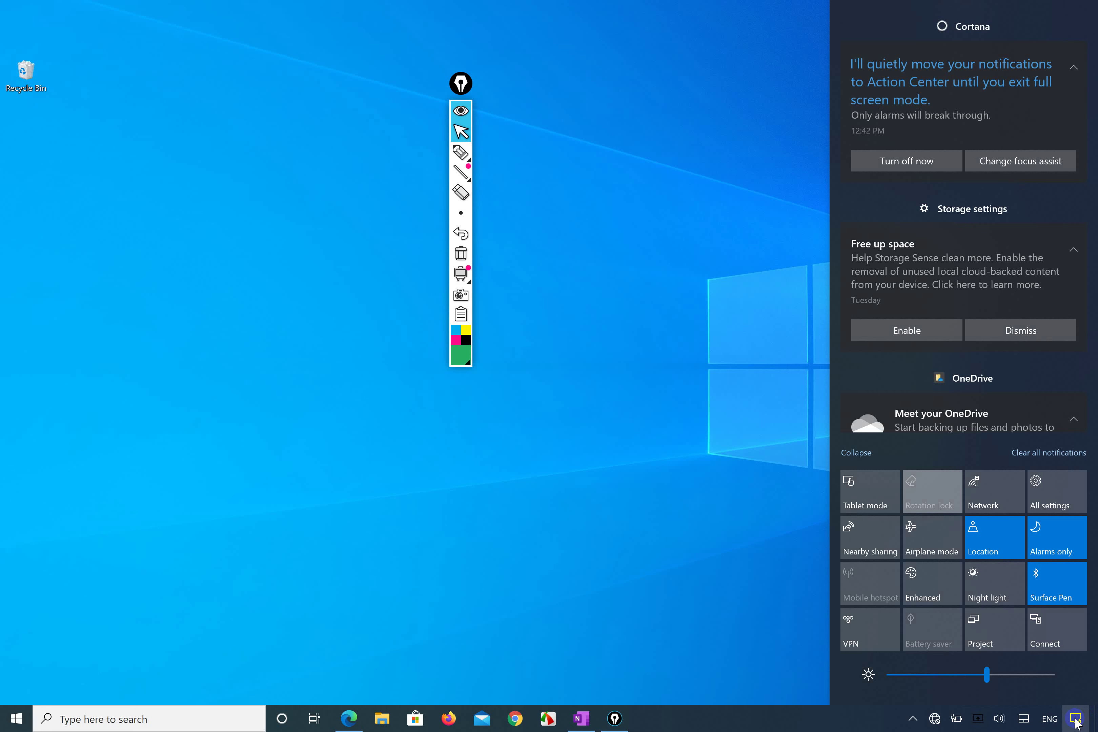
{"action": "left_click", "coordinate": [716, 518]}
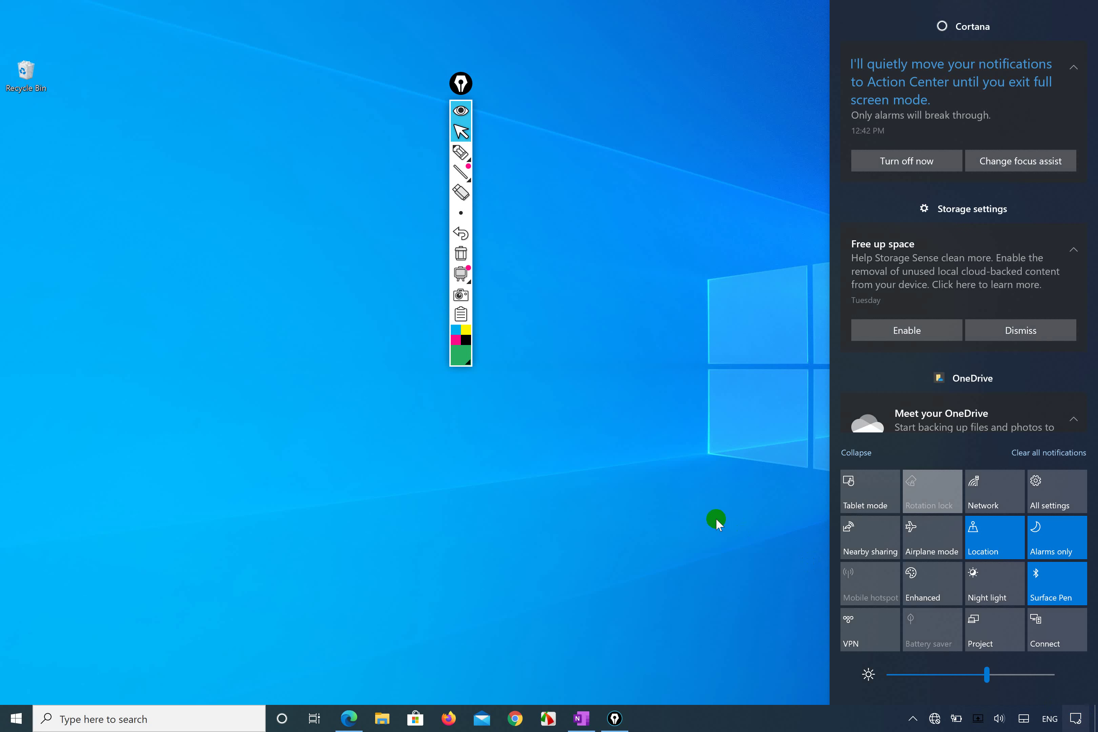
Clear the Action Center notifications one by one, from Cortana through Microsoft Store, and close the Action Center.
{"action": "left_click", "coordinate": [1001, 602]}
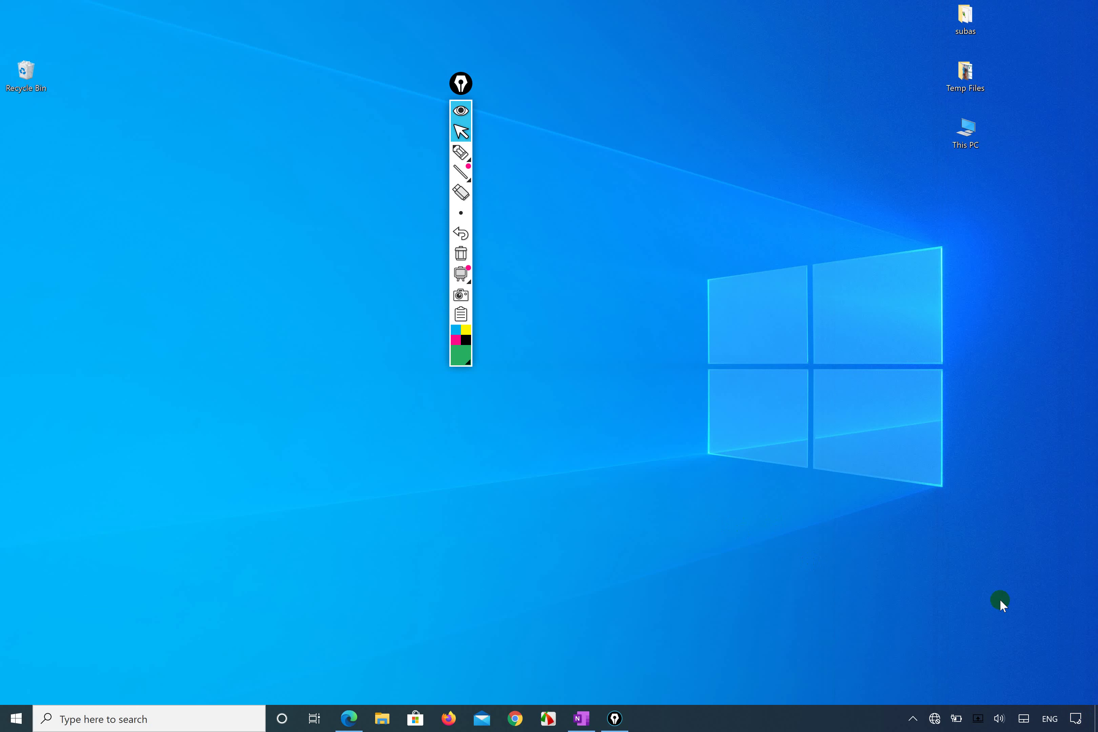
{"action": "left_click", "coordinate": [1074, 721]}
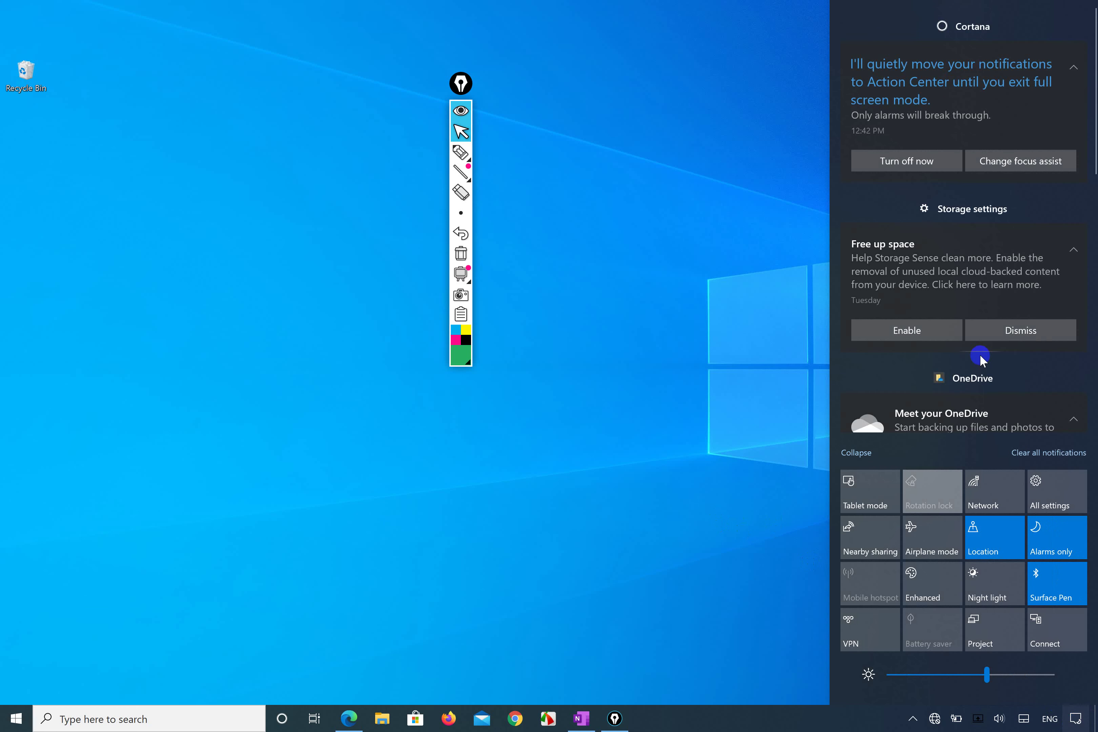
{"action": "left_click", "coordinate": [1074, 53]}
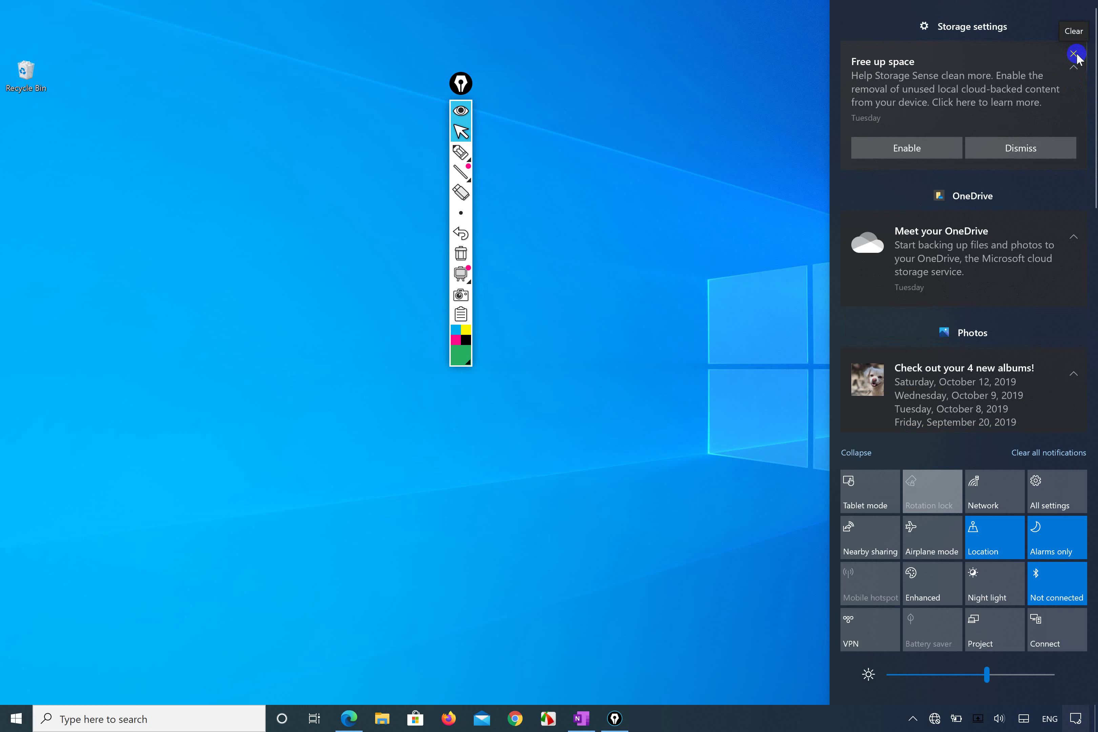
{"action": "left_click", "coordinate": [1074, 53]}
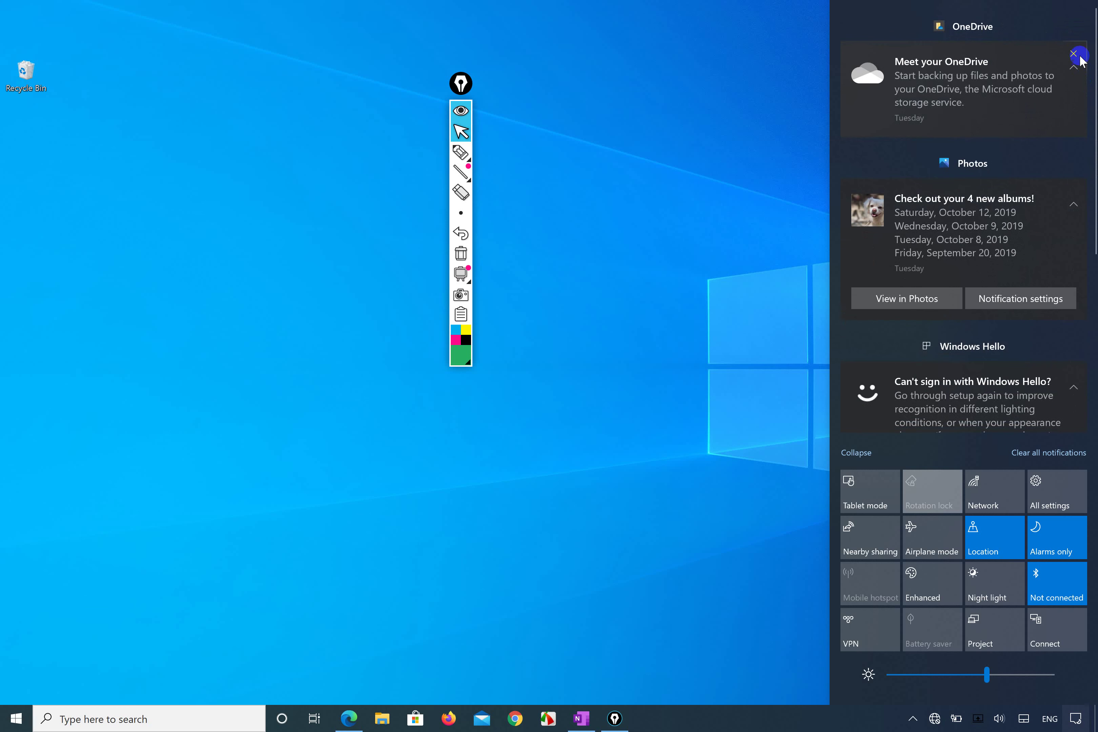
{"action": "left_click", "coordinate": [1075, 54]}
{"action": "left_click", "coordinate": [1075, 29]}
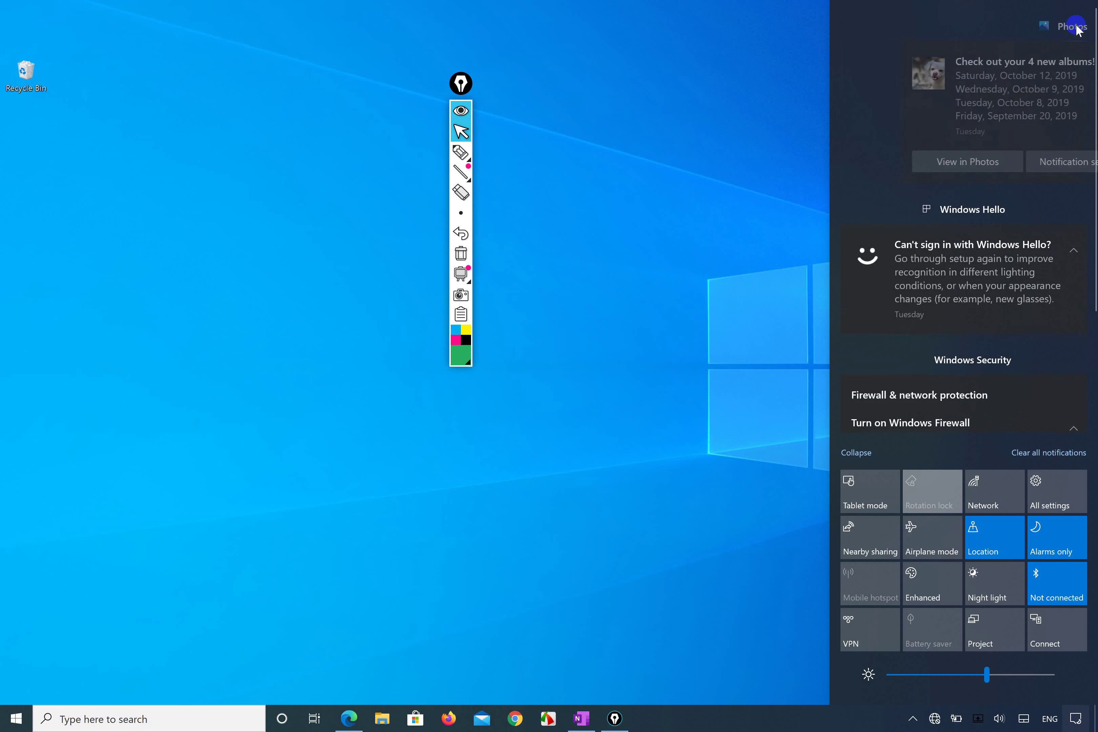
{"action": "left_click", "coordinate": [1077, 29]}
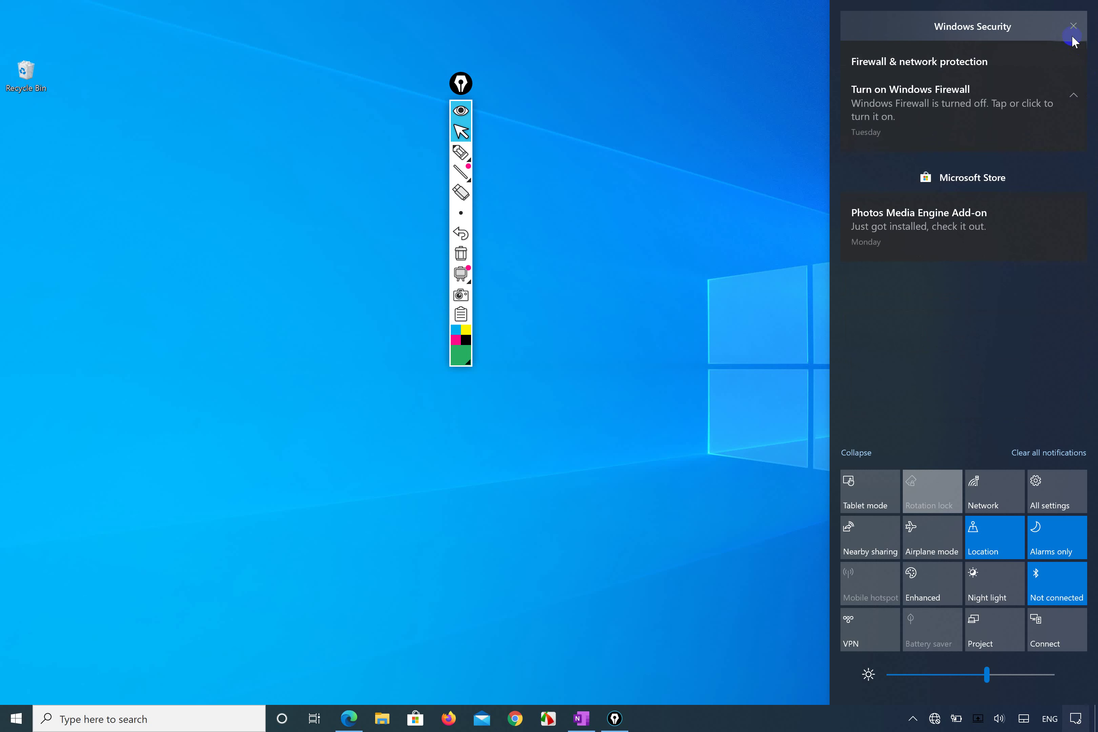
{"action": "left_click", "coordinate": [1073, 29]}
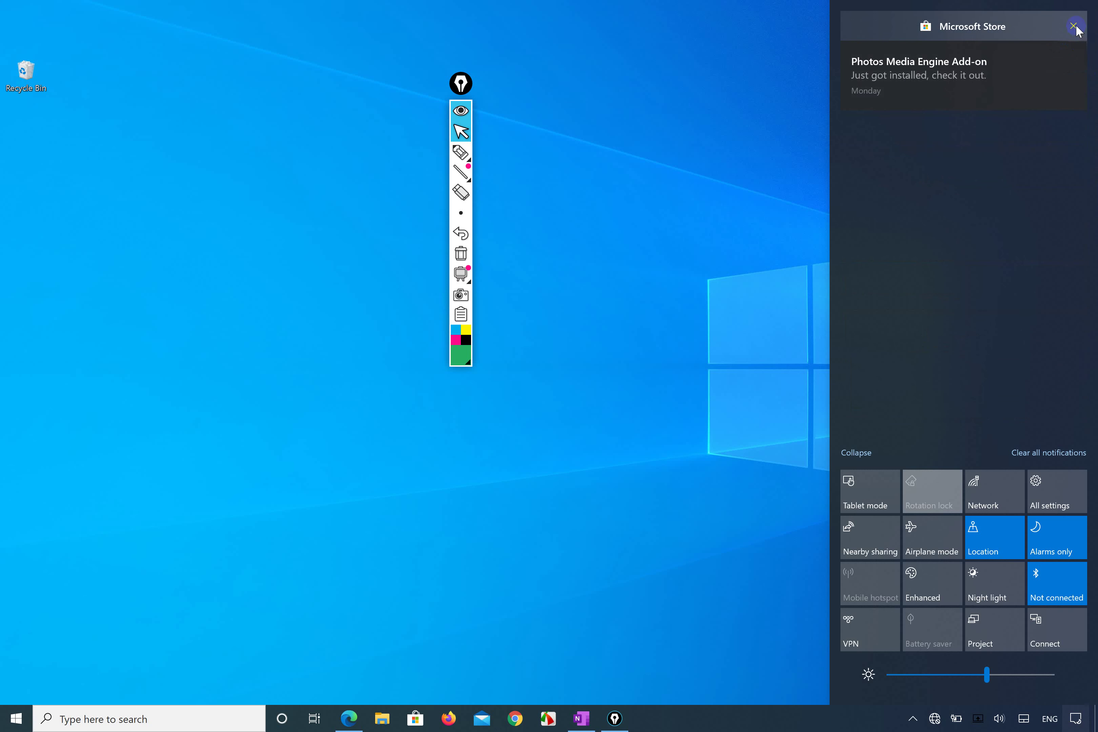
{"action": "left_click", "coordinate": [1076, 28]}
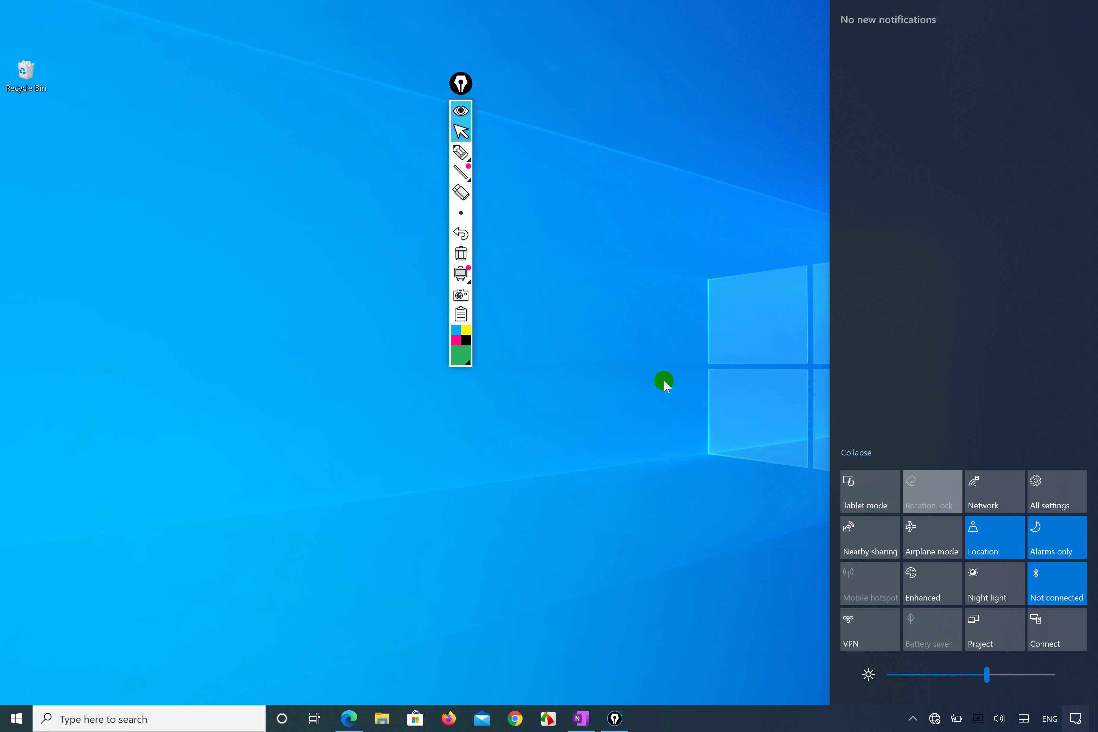
{"action": "left_click", "coordinate": [648, 367]}
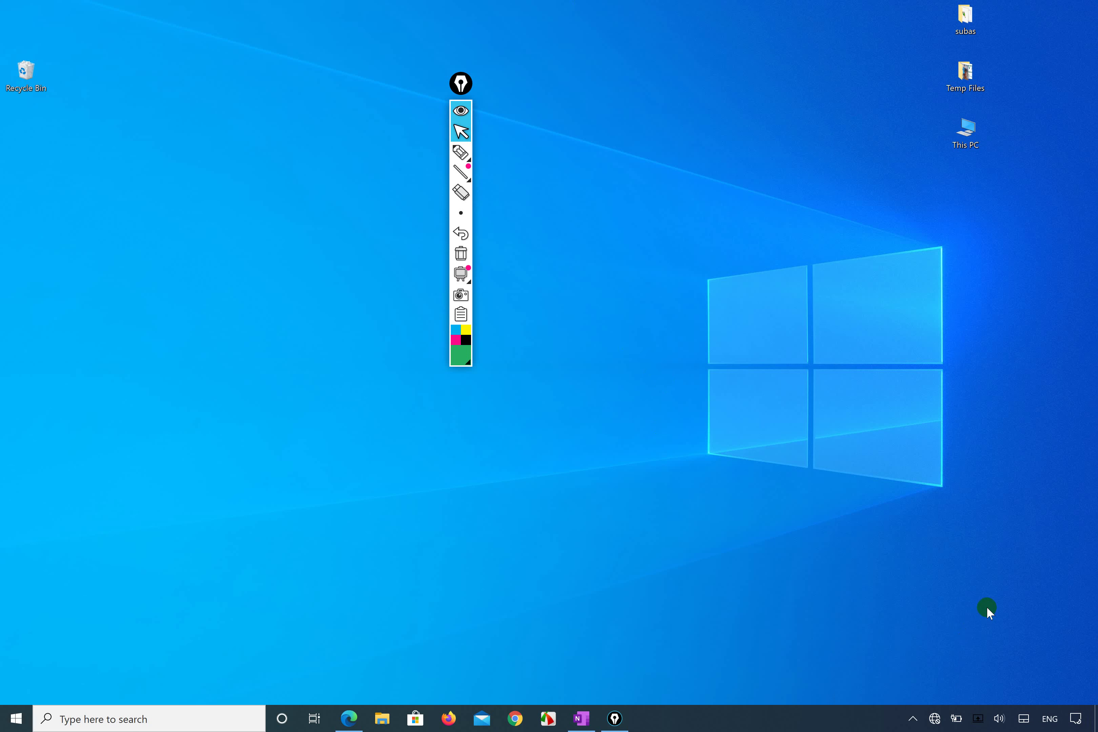
Turn off Location and Bluetooth in the Action Center quick actions and close the Action Center.
{"action": "left_click", "coordinate": [1078, 720]}
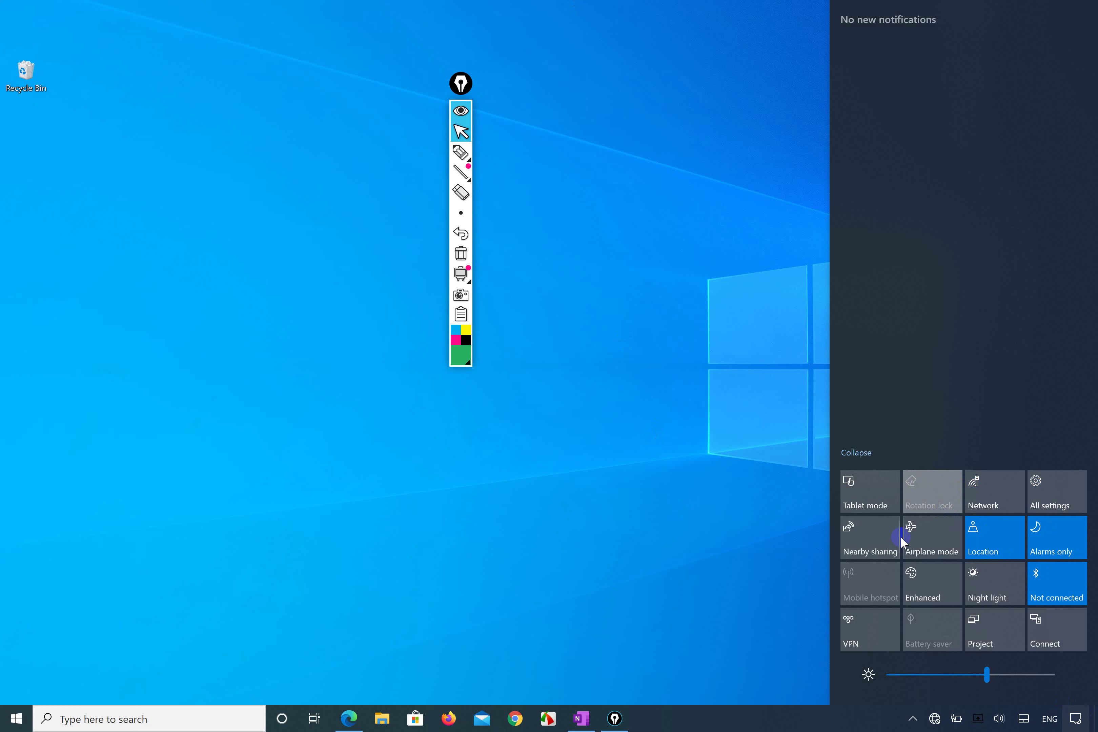
{"action": "left_click", "coordinate": [980, 539]}
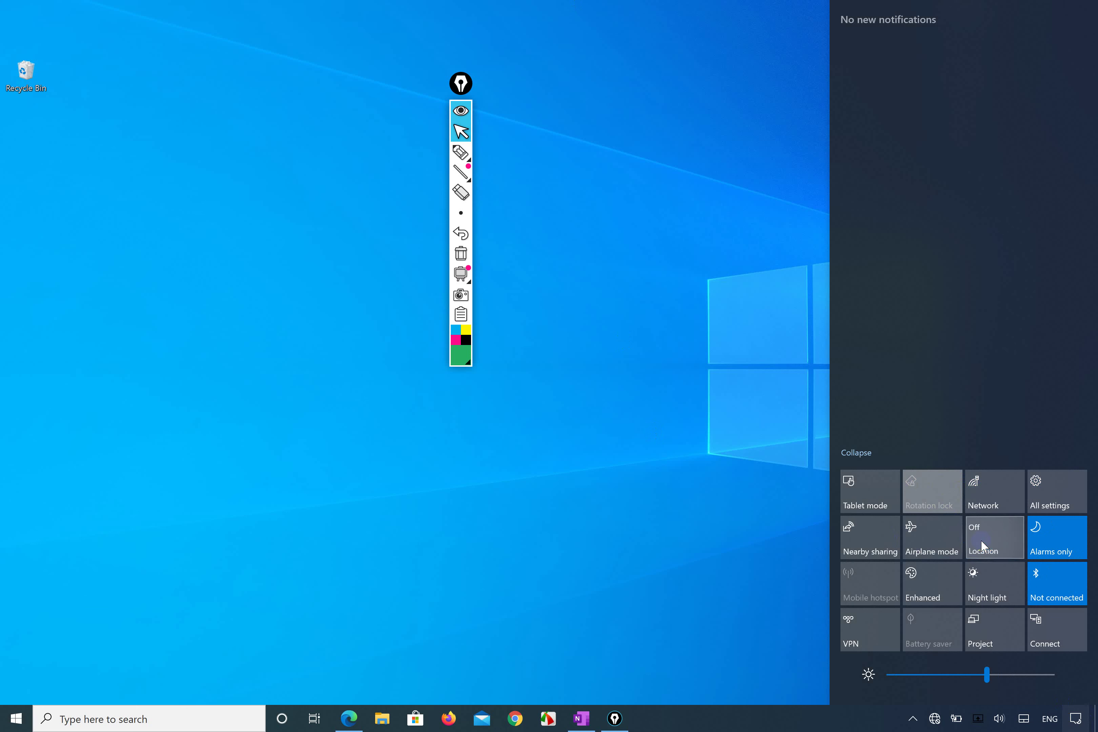
{"action": "left_click", "coordinate": [1049, 577]}
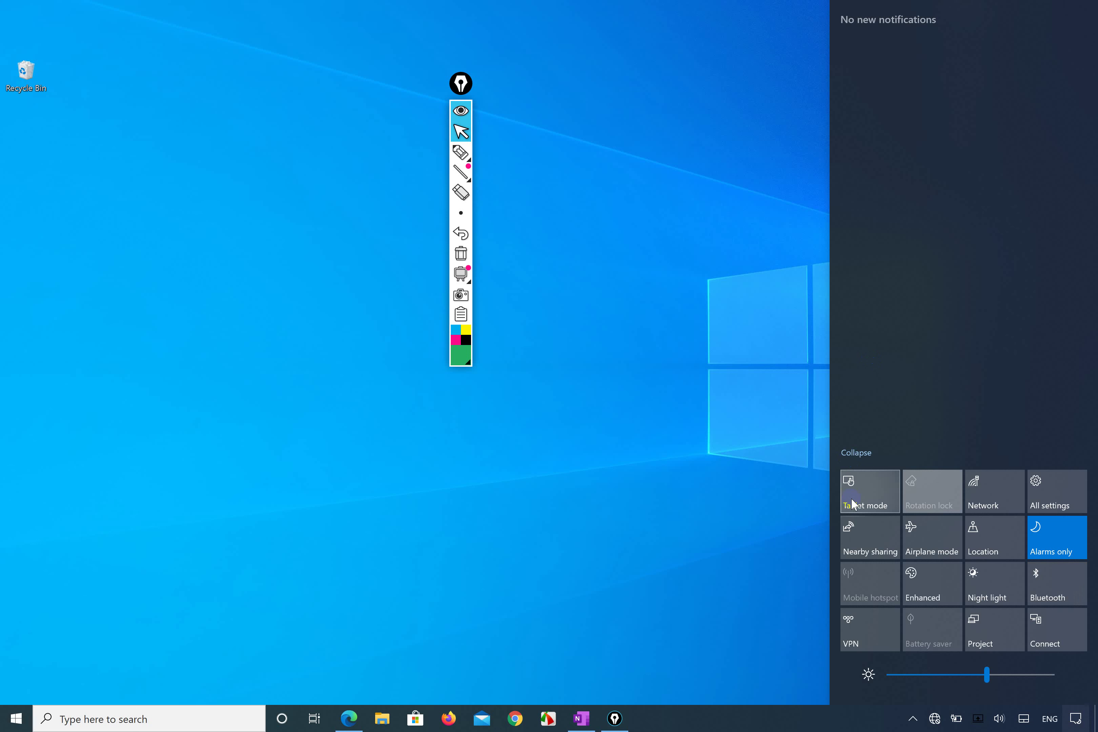
{"action": "left_click", "coordinate": [615, 496]}
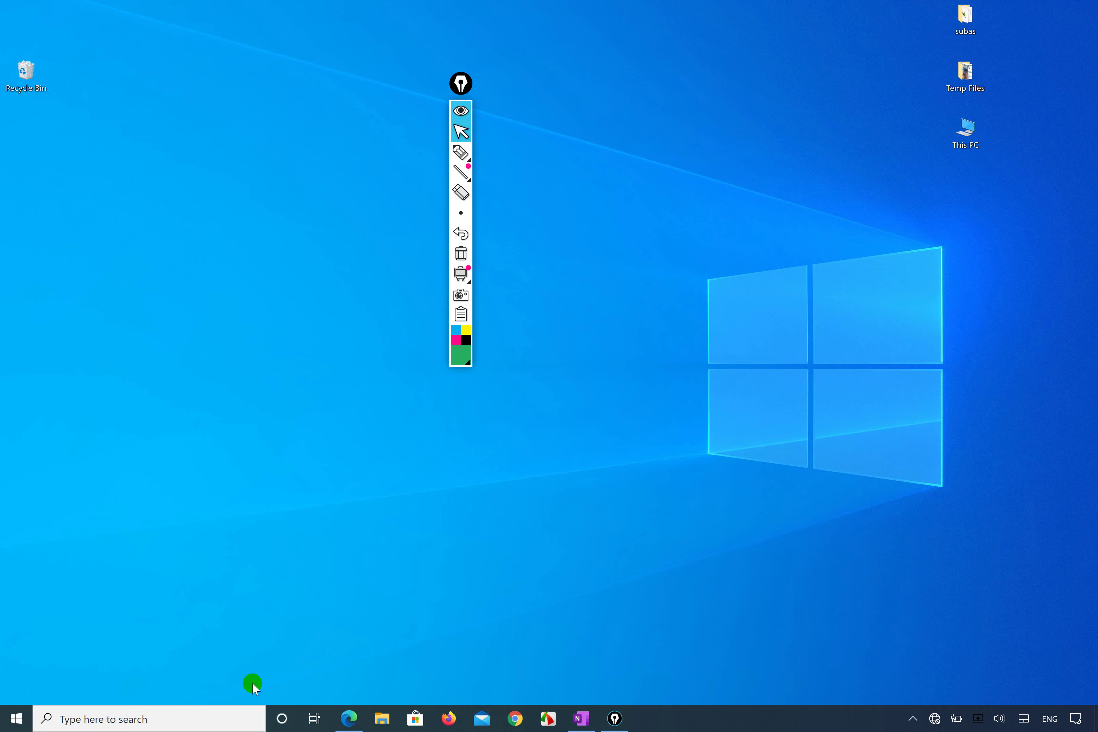
Turn on Tablet mode from the Action Center quick actions and close the Action Center.
{"action": "left_click", "coordinate": [1078, 719]}
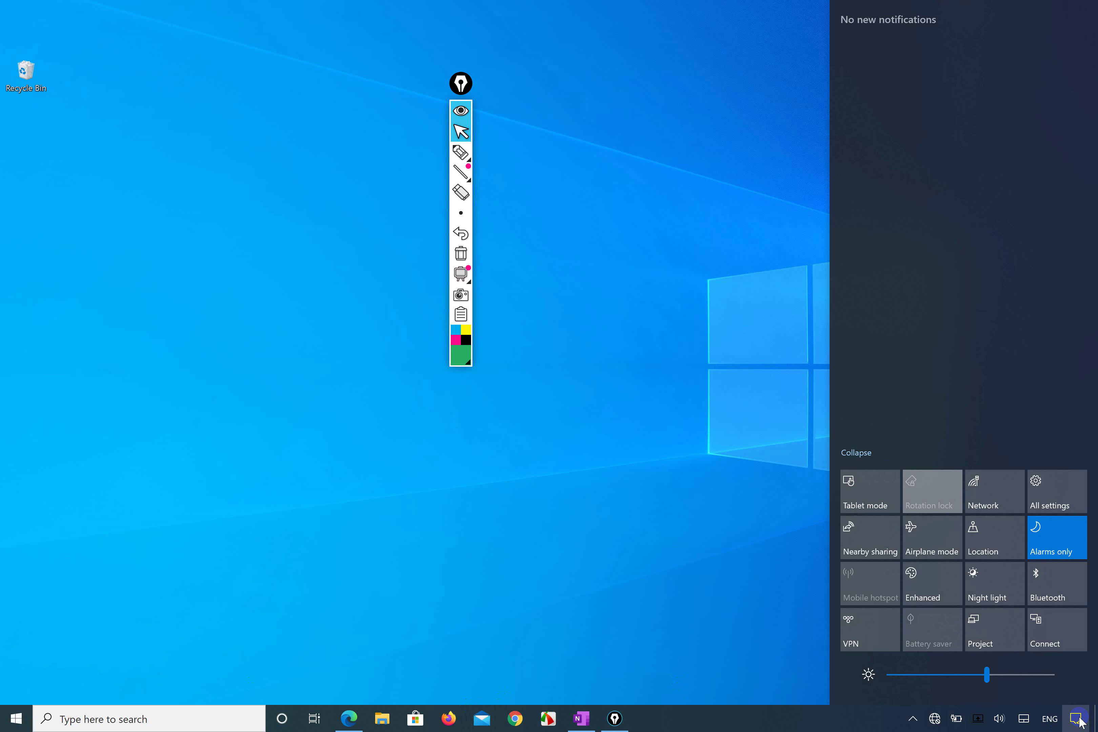
{"action": "left_click", "coordinate": [873, 492]}
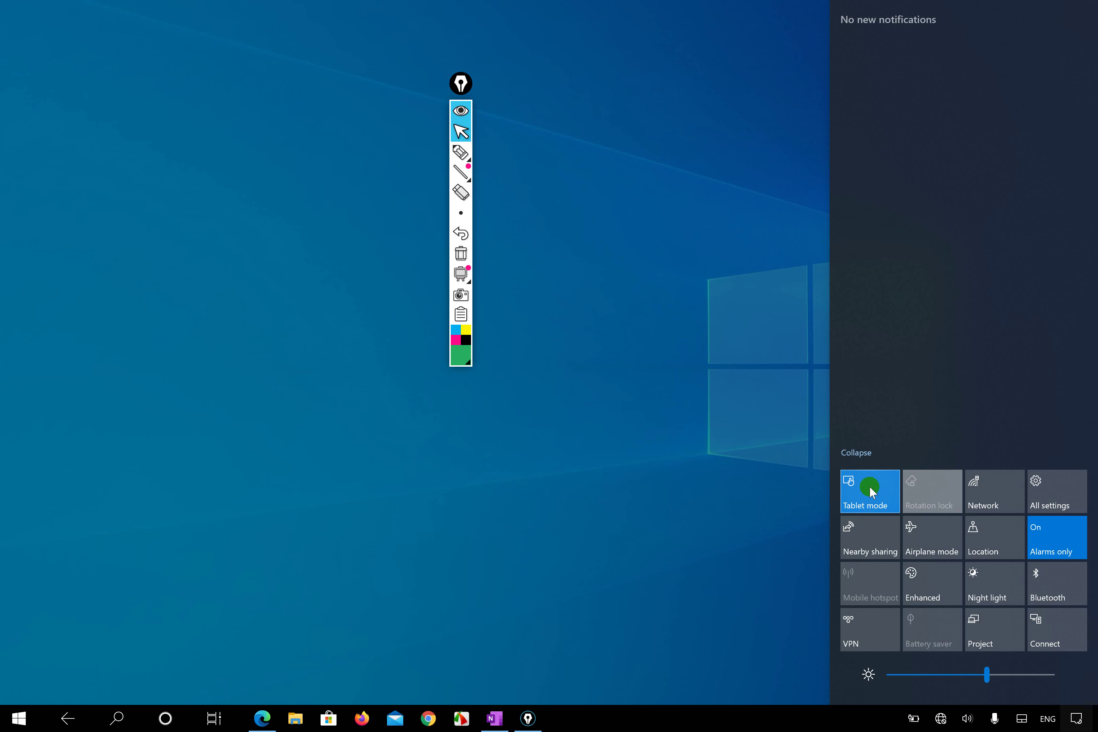
{"action": "left_click", "coordinate": [701, 579]}
Close the Epic Pen window from its taskbar entry.
{"action": "left_click", "coordinate": [497, 89]}
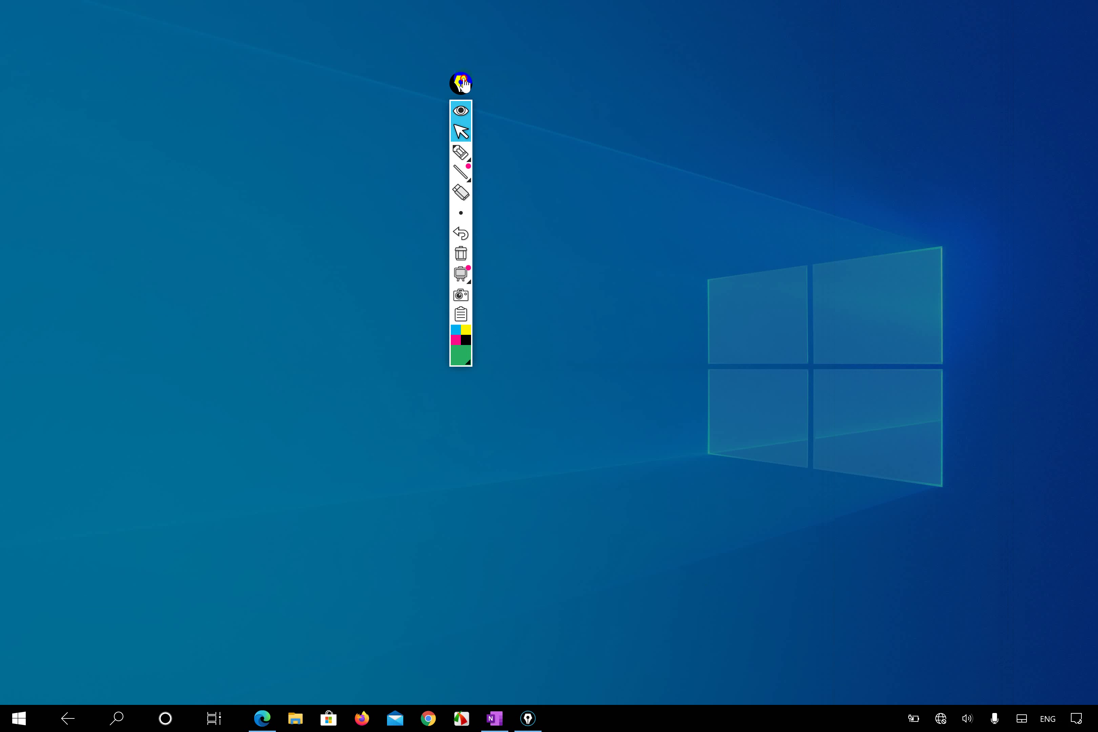
{"action": "right_click", "coordinate": [522, 715]}
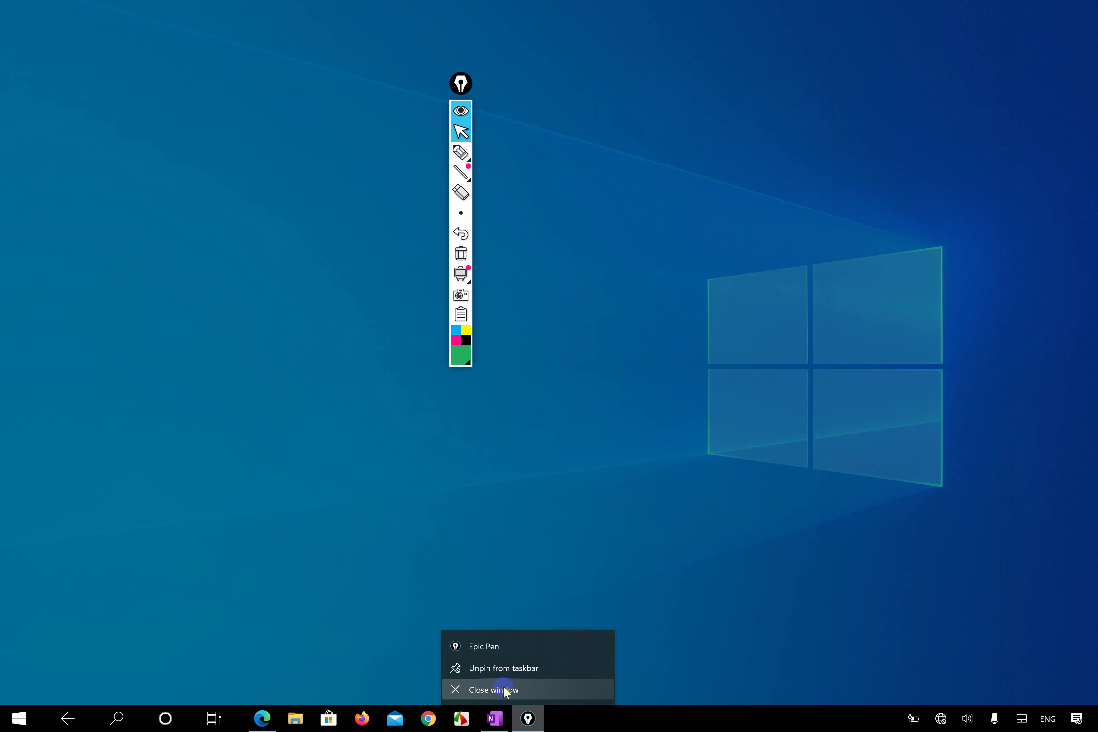
{"action": "left_click", "coordinate": [487, 693]}
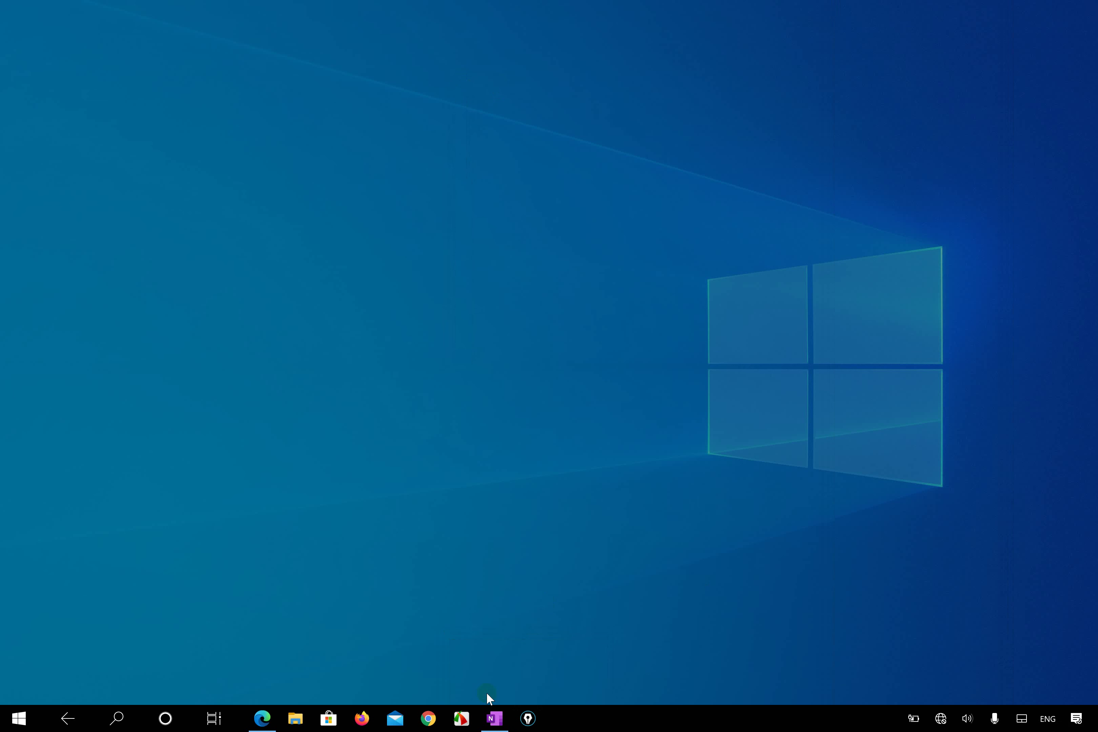
View the pinned tiles on the full-screen Start in tablet mode.
{"action": "left_click", "coordinate": [677, 722]}
{"action": "left_click", "coordinate": [475, 396]}
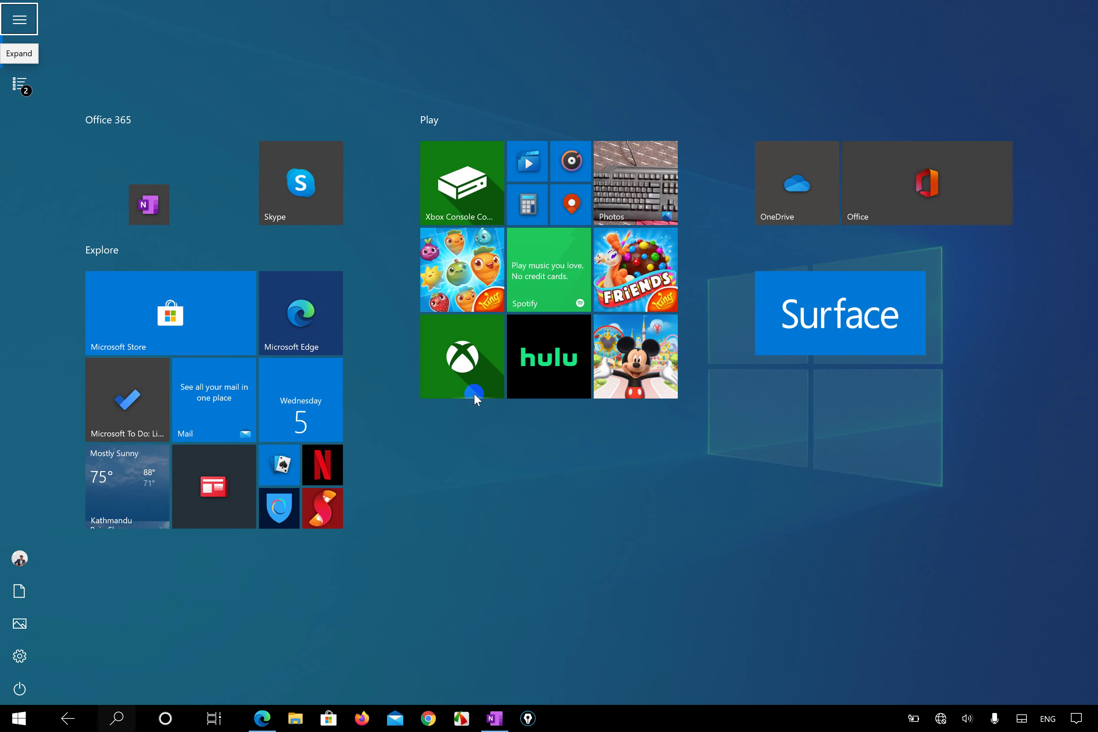
{"action": "left_click", "coordinate": [642, 591]}
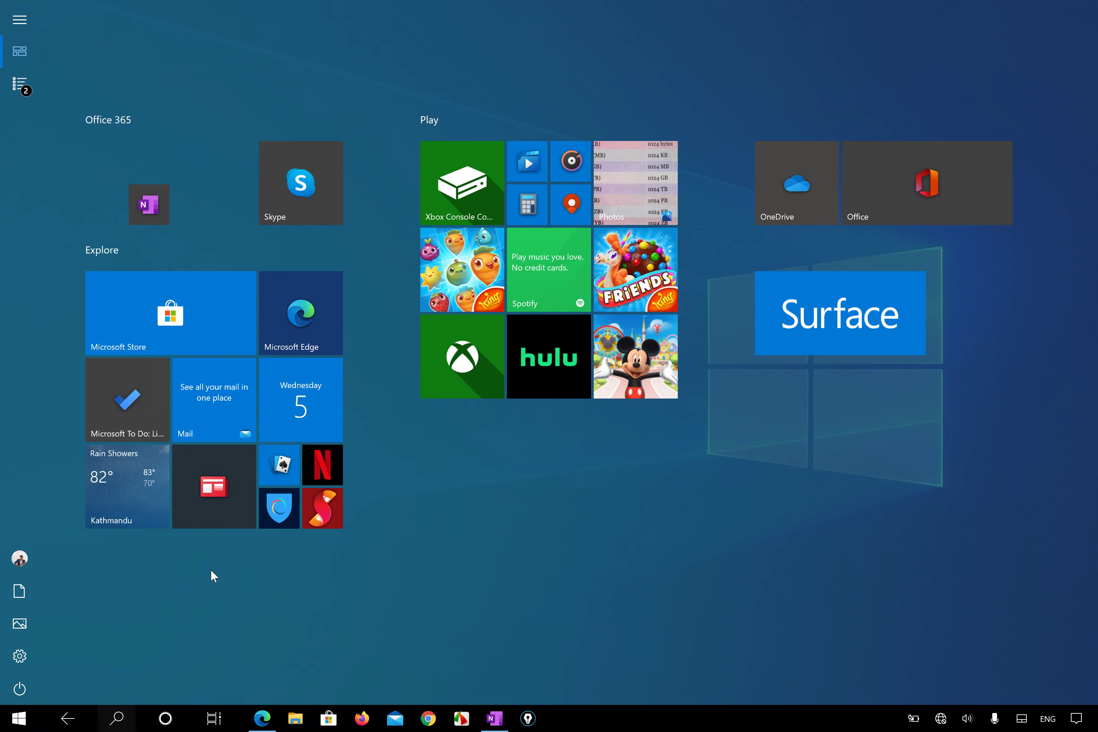
{"action": "left_click", "coordinate": [72, 723]}
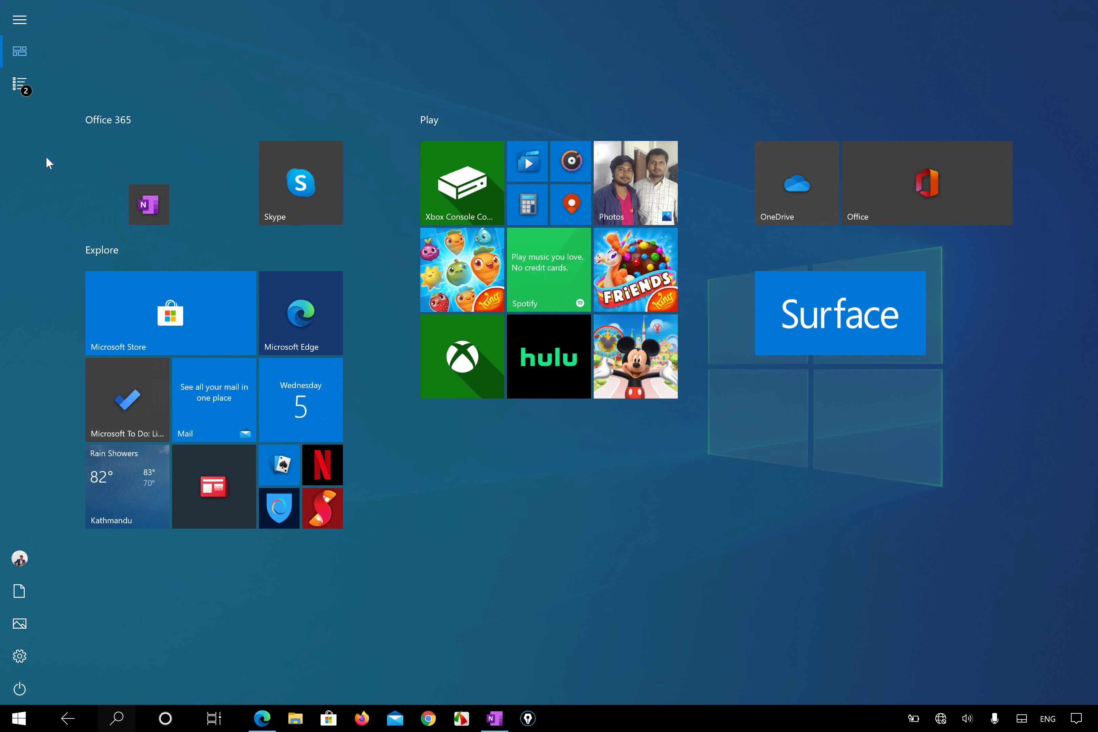
Expand the Start navigation, switch to All apps, and browse the app list to its end and back.
{"action": "left_click", "coordinate": [14, 27]}
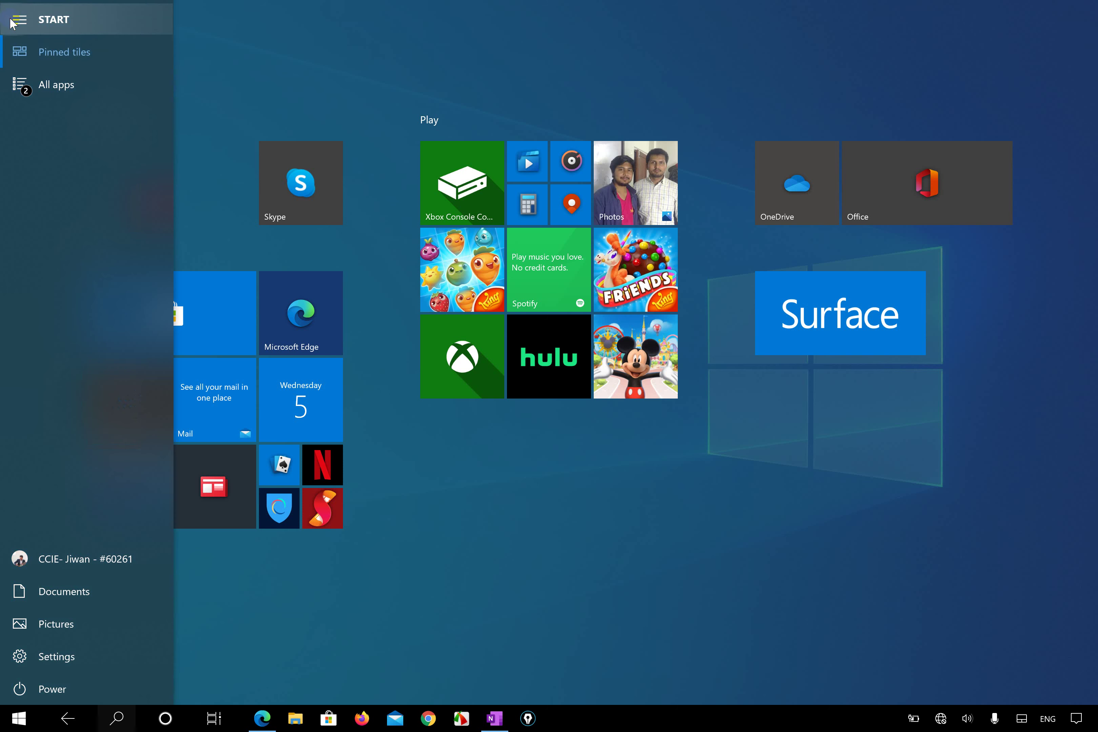
{"action": "left_click", "coordinate": [16, 85]}
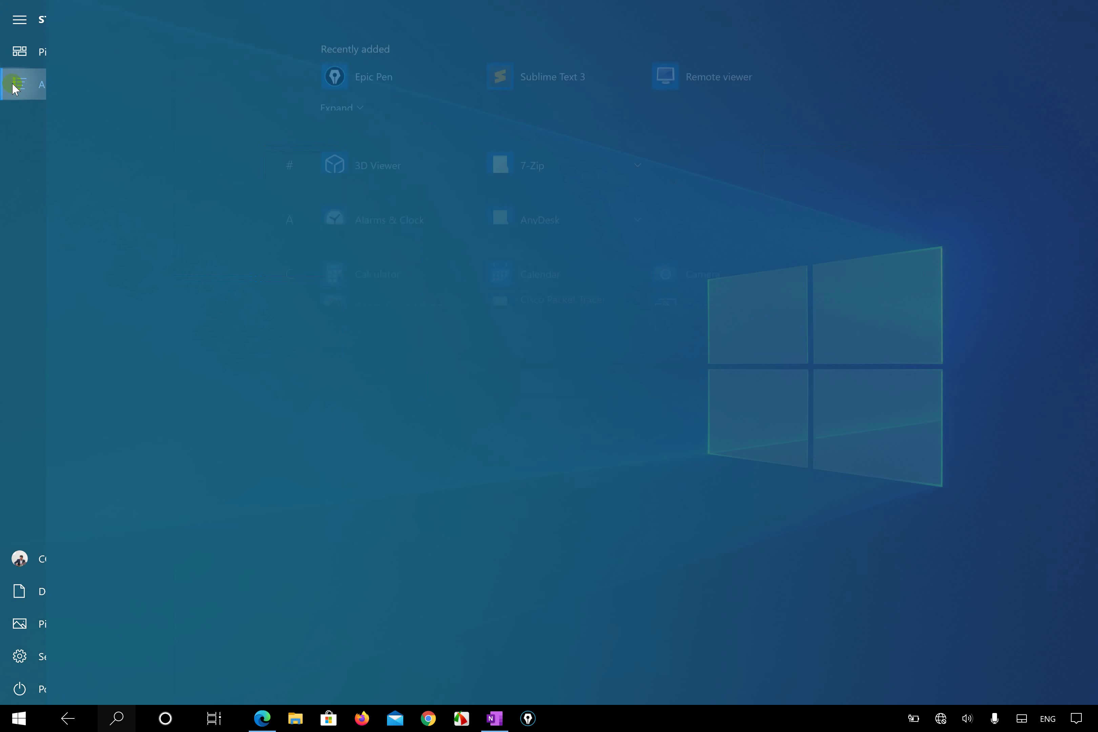
{"action": "scroll", "coordinate": [444, 267], "scroll_direction": "down", "scroll_amount": 10}
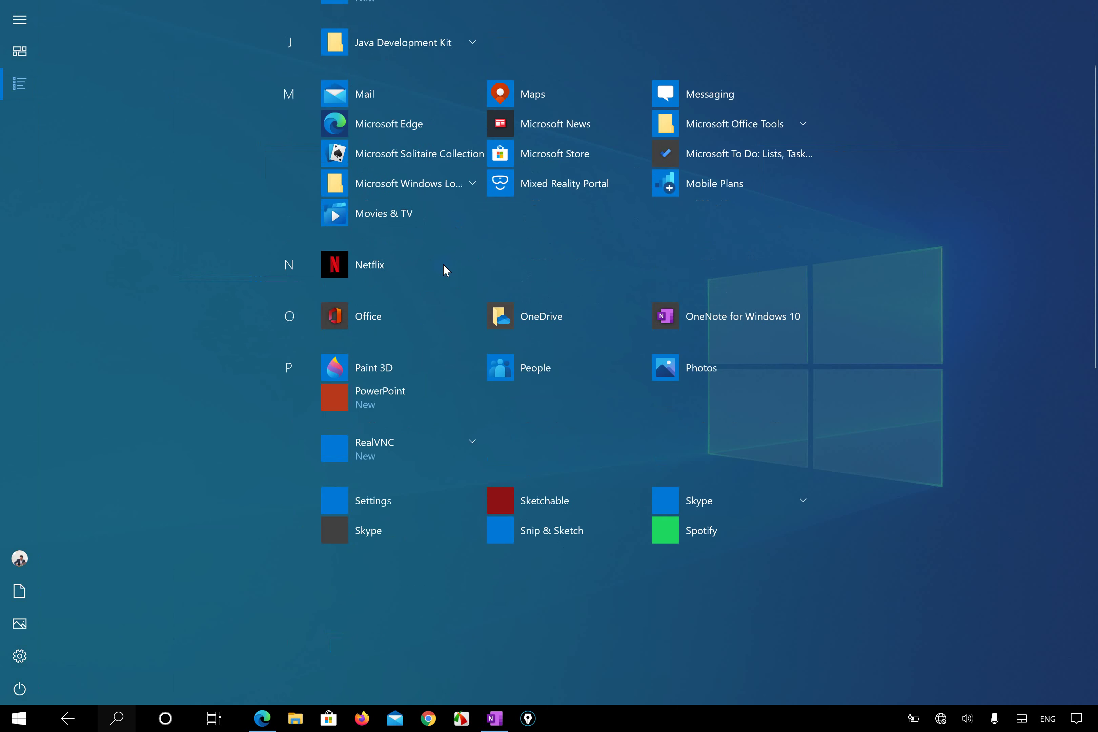
{"action": "scroll", "coordinate": [443, 270], "scroll_direction": "down", "scroll_amount": 4}
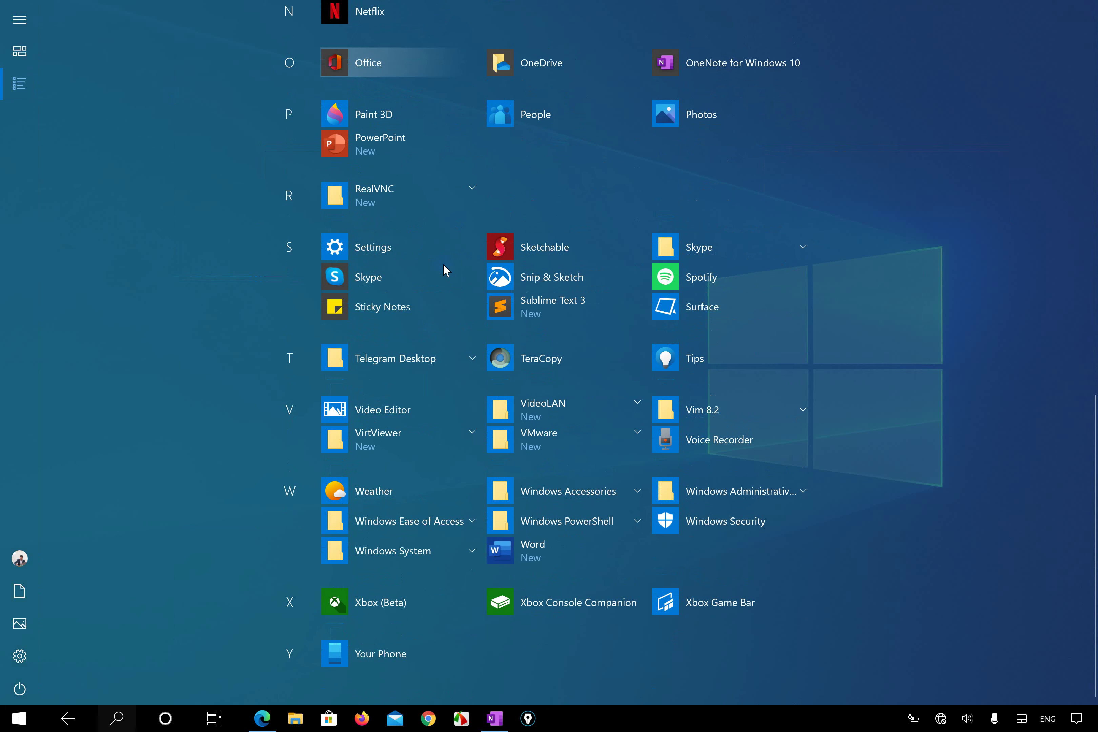
{"action": "scroll", "coordinate": [443, 263], "scroll_direction": "up", "scroll_amount": 14}
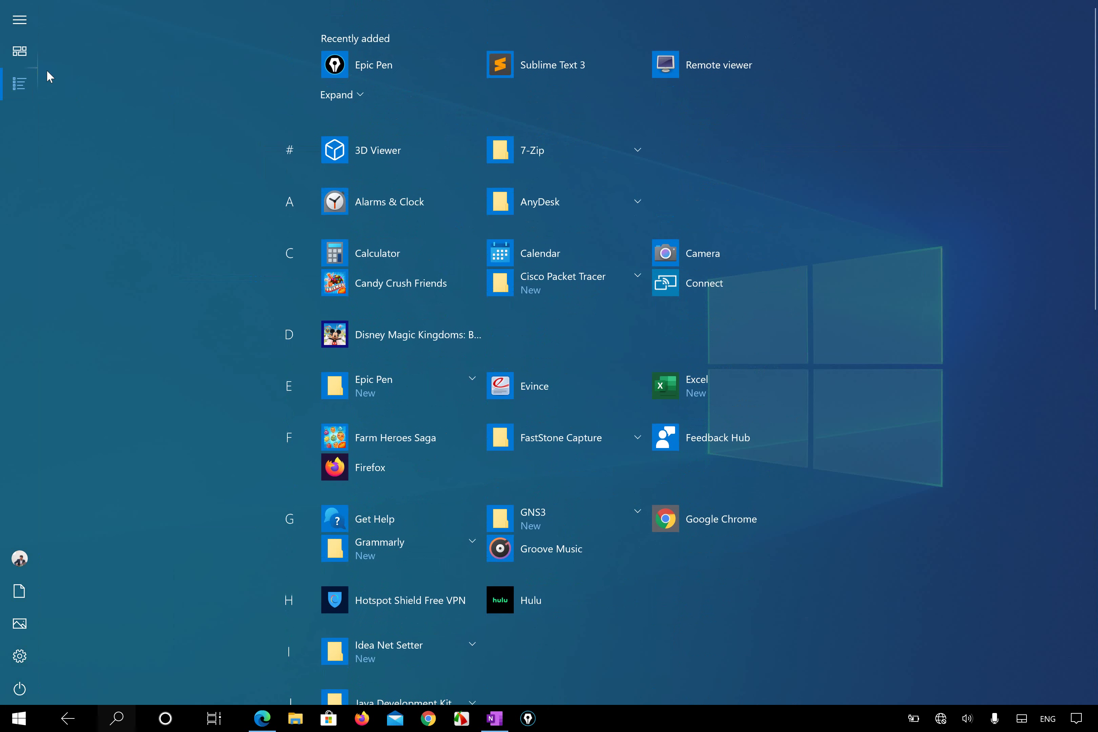
Switch Start to the pinned tiles and back to All apps, and expand and collapse the navigation labels.
{"action": "left_click", "coordinate": [14, 56]}
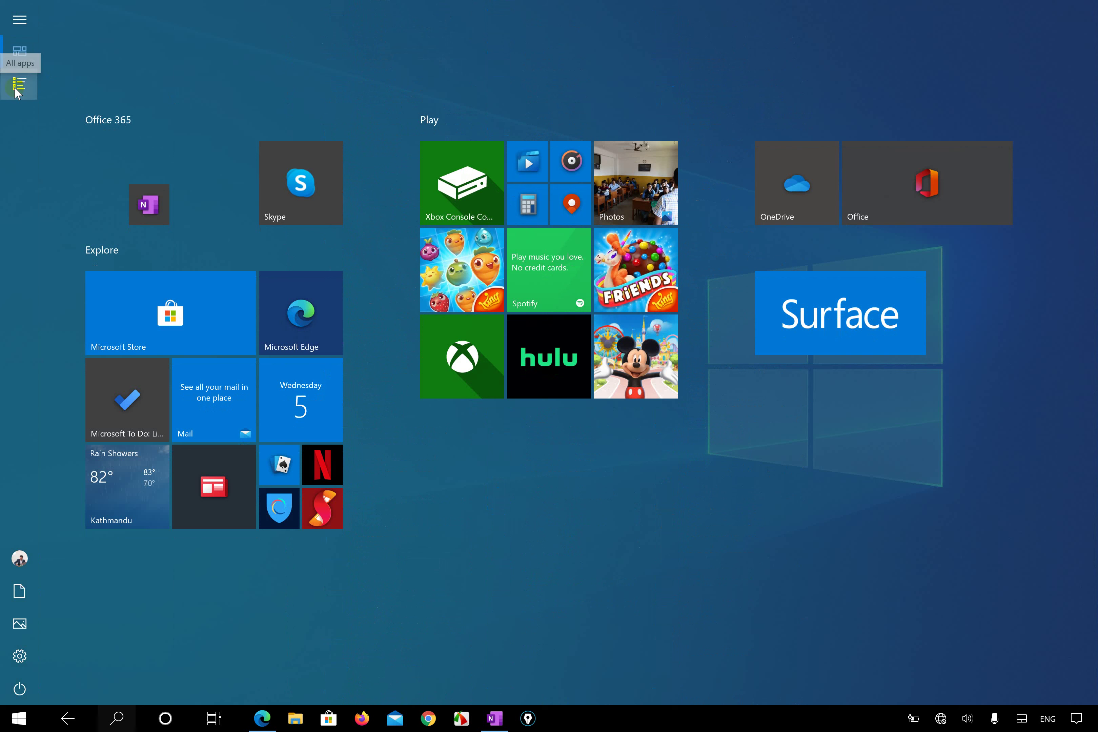
{"action": "left_click", "coordinate": [18, 86]}
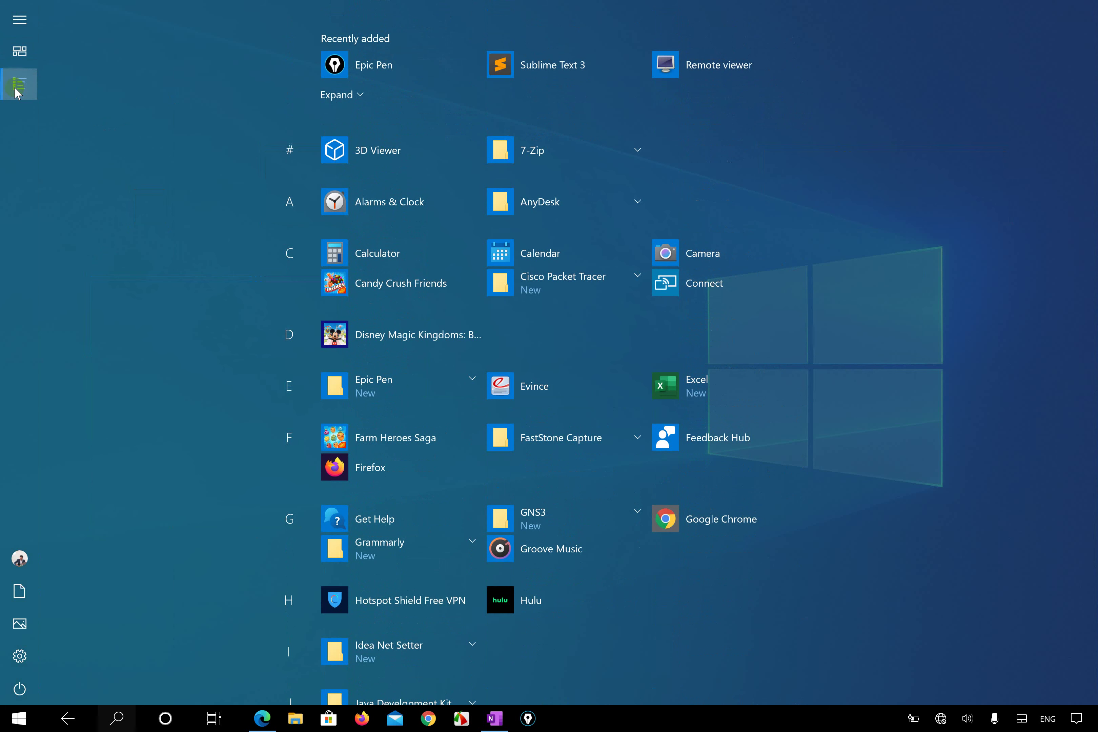
{"action": "left_click", "coordinate": [17, 18]}
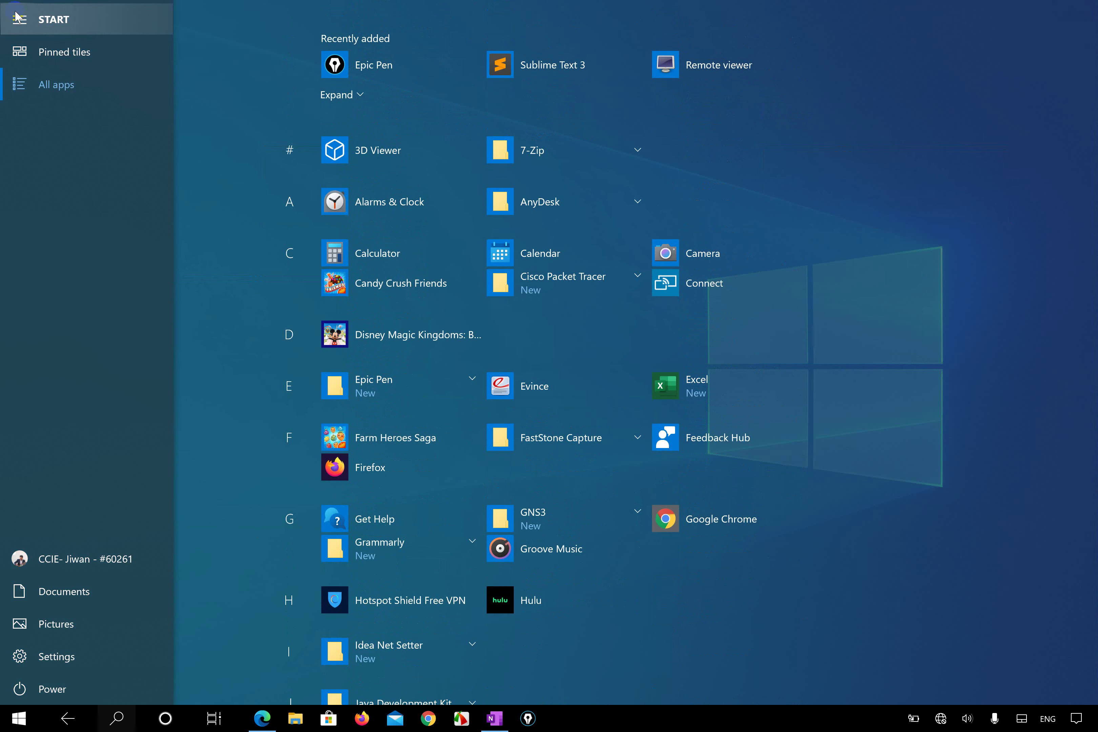
{"action": "left_click", "coordinate": [16, 16]}
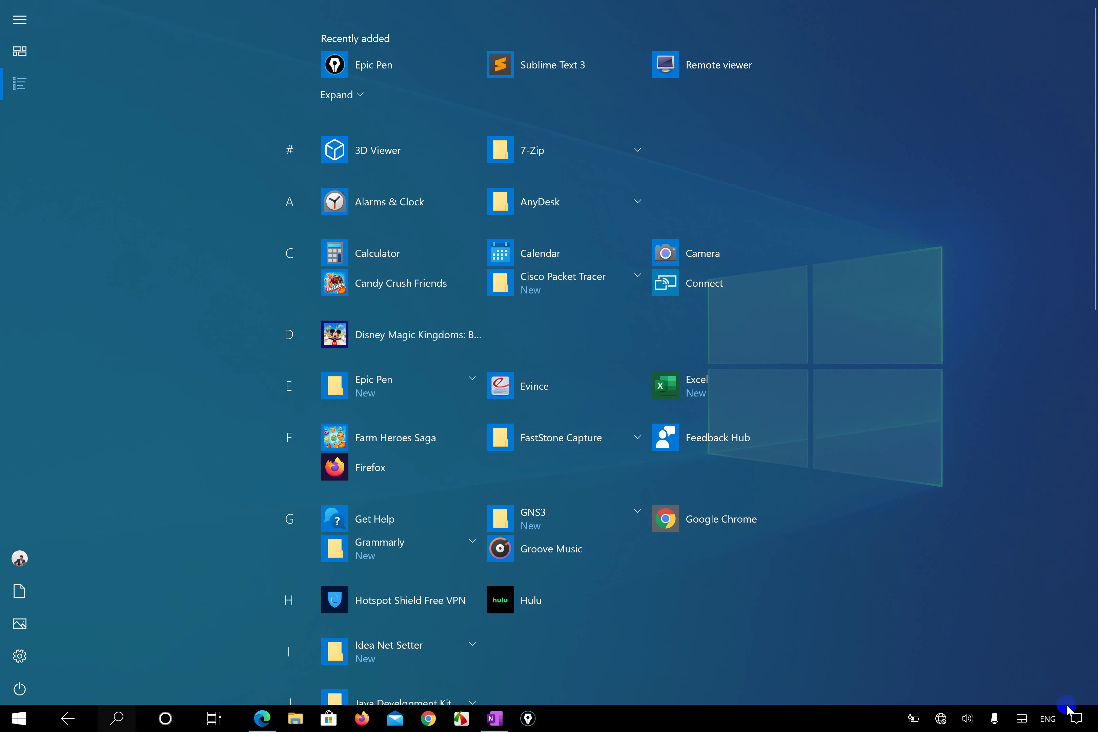
Turn off Tablet mode from the Action Center and return to the regular desktop.
{"action": "left_click", "coordinate": [1079, 718]}
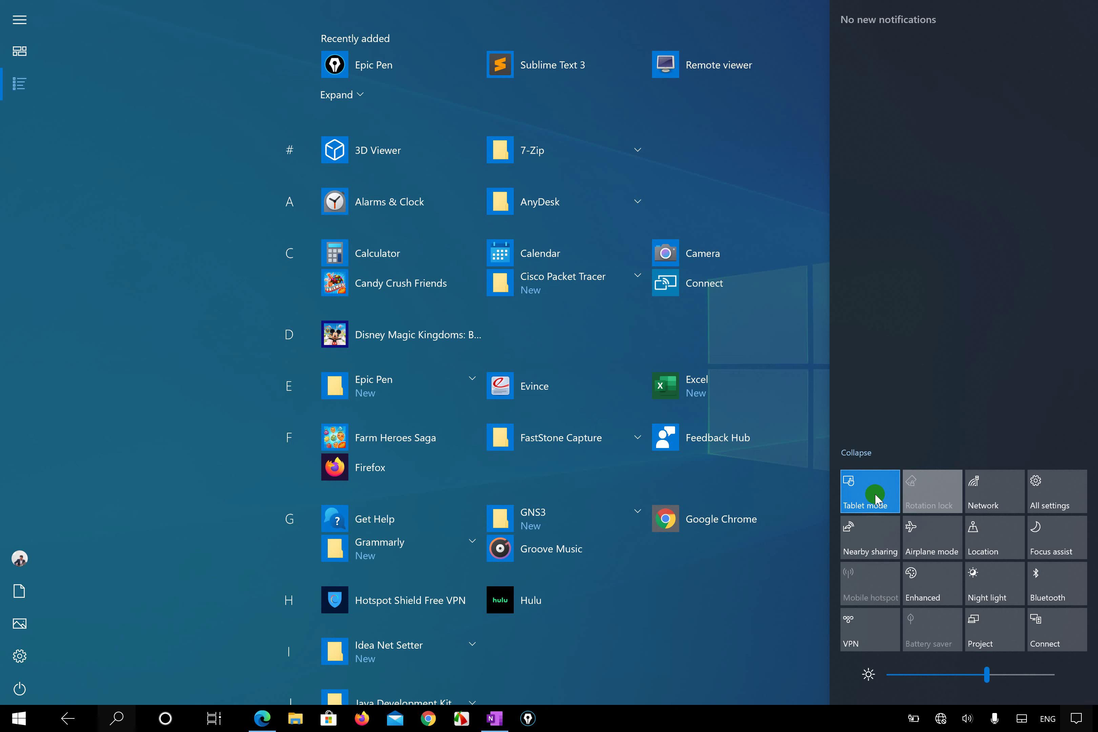
{"action": "left_click", "coordinate": [871, 481]}
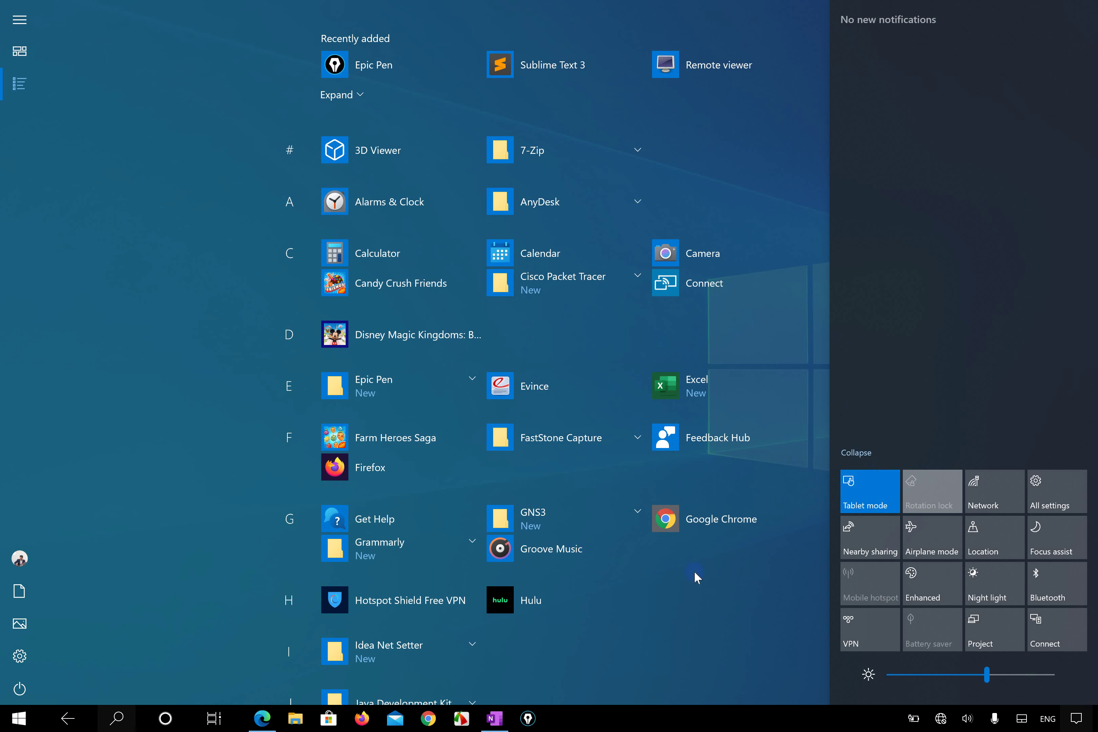
{"action": "left_click", "coordinate": [858, 492]}
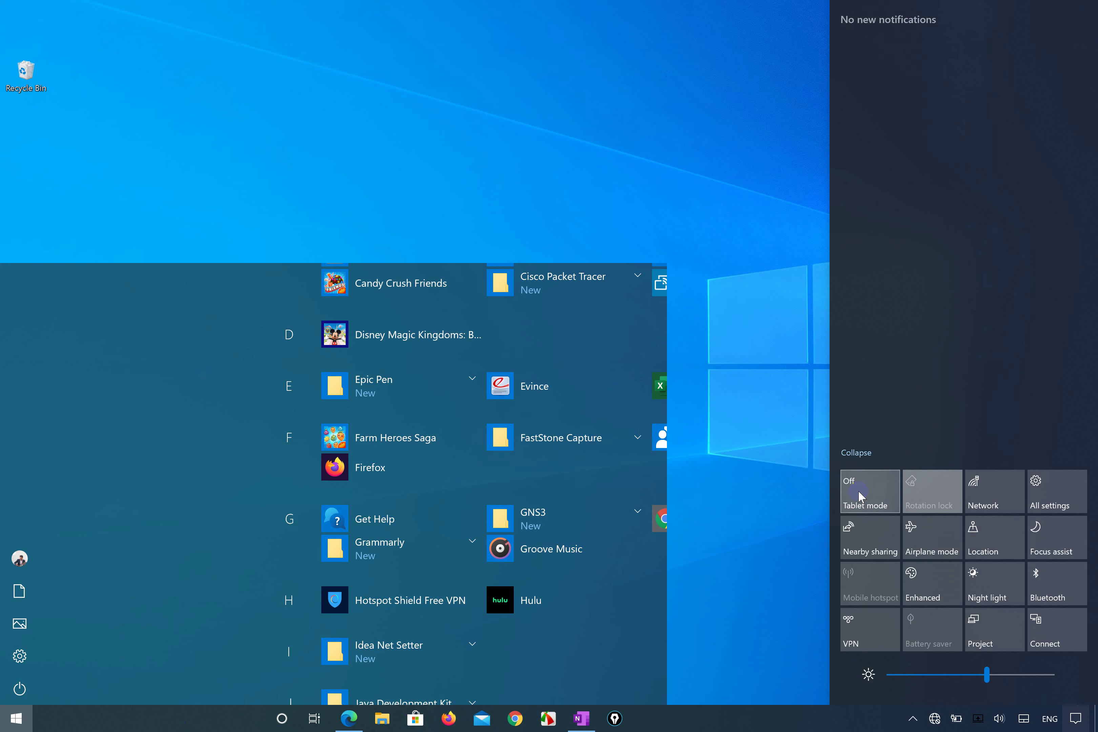
{"action": "left_click", "coordinate": [771, 677]}
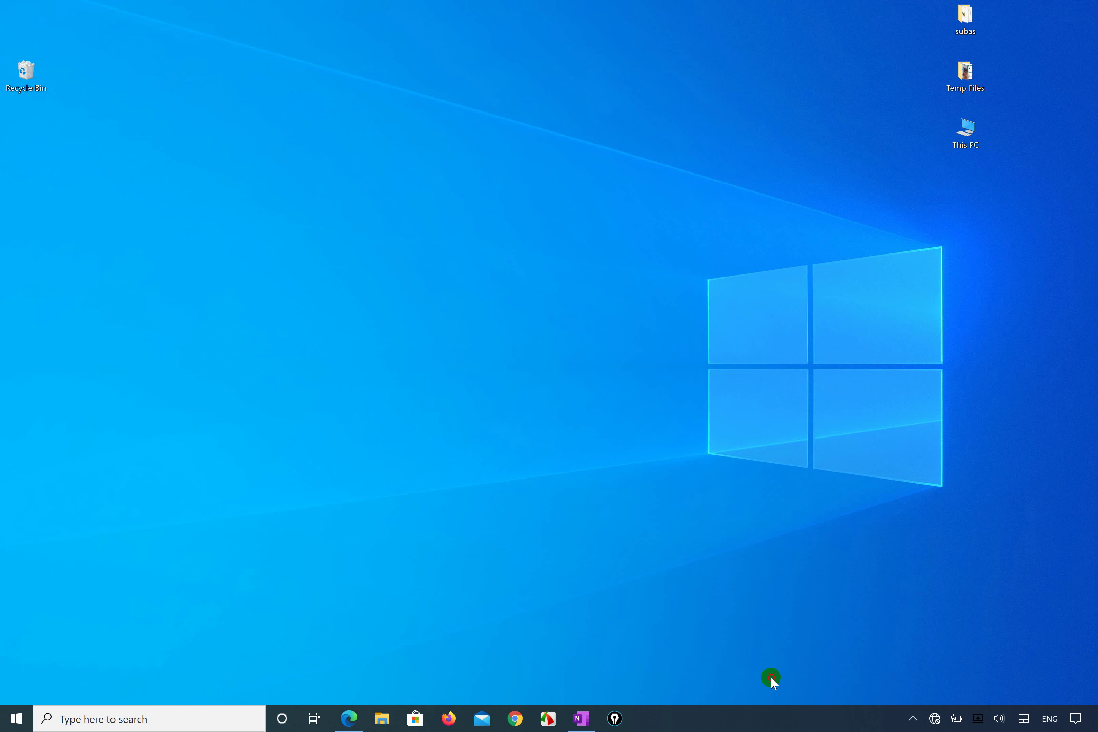
Open the Start menu, enlarge it in both width and height from its outer corner, and close it.
{"action": "left_click", "coordinate": [8, 713]}
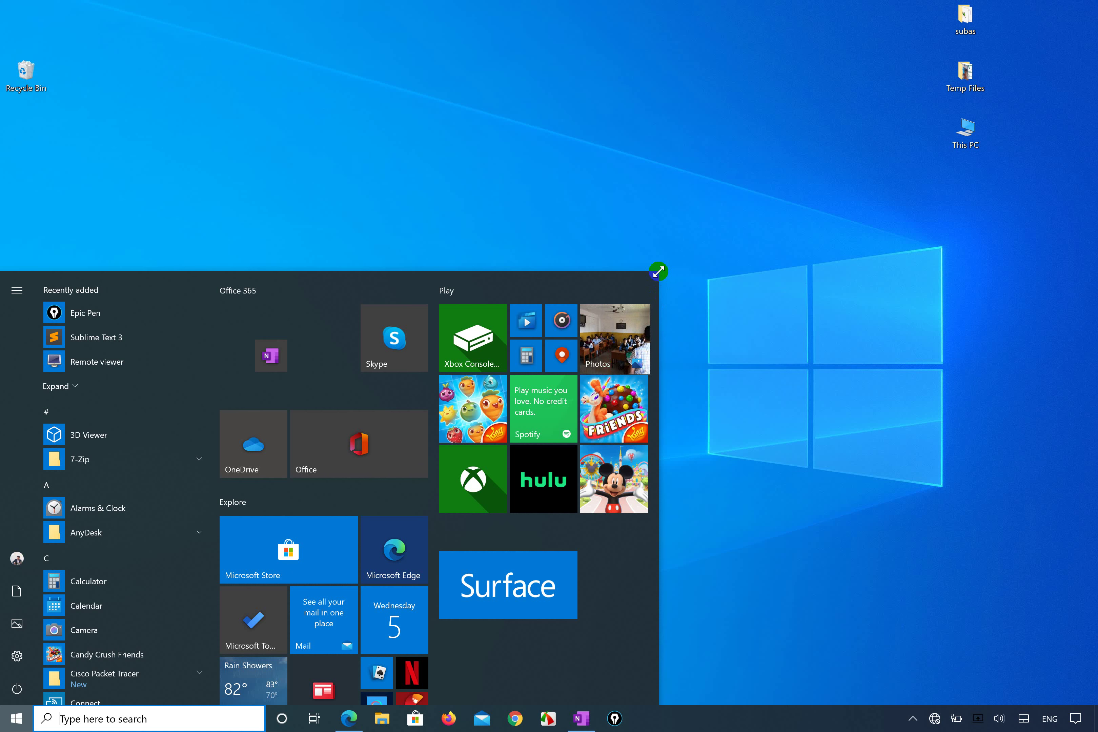
{"action": "left_click_drag", "start_coordinate": [659, 271], "coordinate": [817, 186]}
{"action": "left_click", "coordinate": [882, 311]}
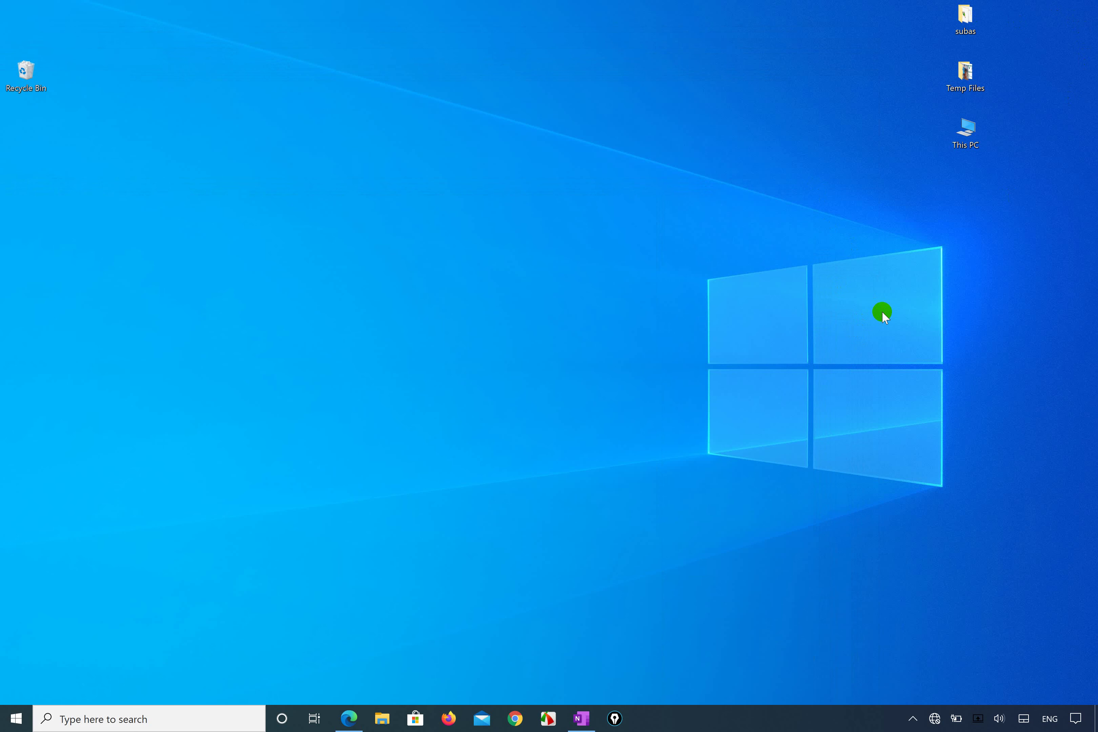